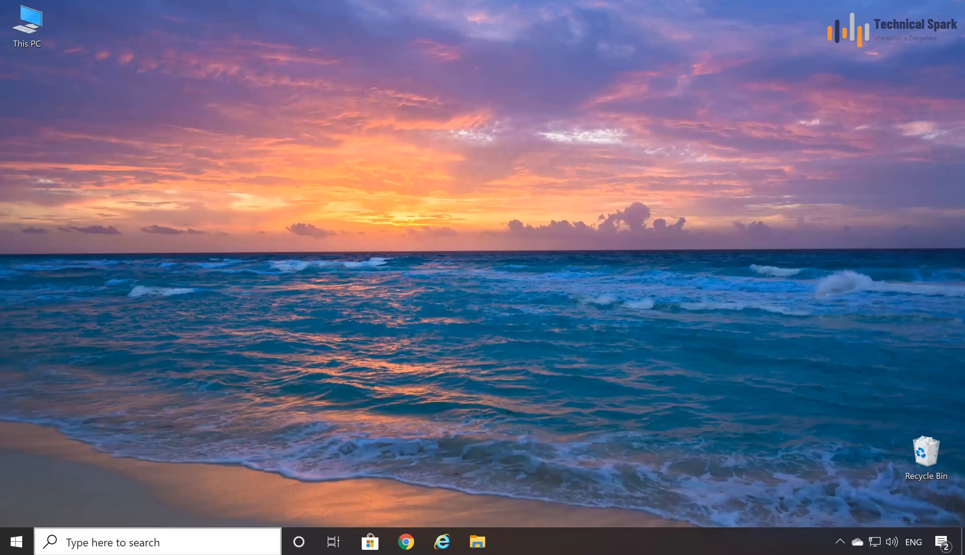
# - Search Windows for "bitlocker" and open Manage BitLocker
pyautogui.click(182, 542)
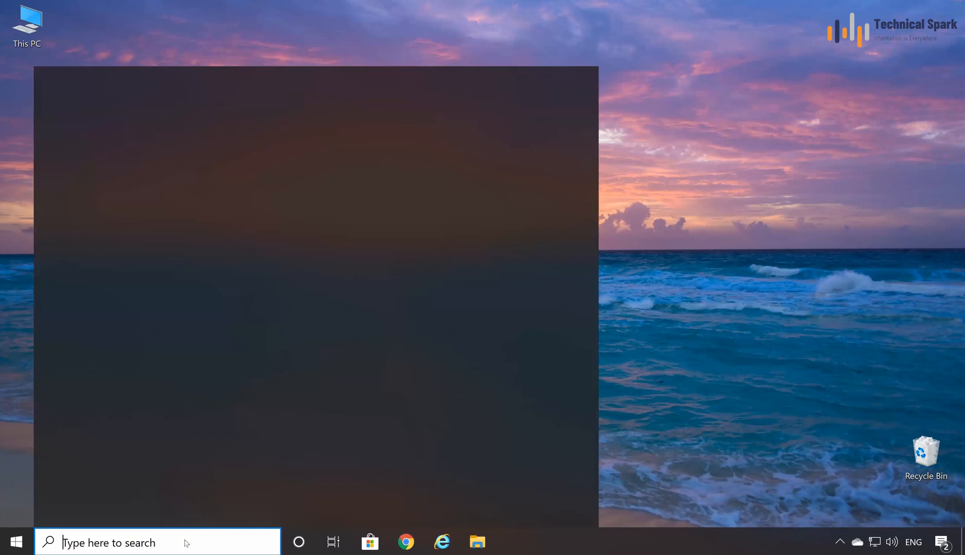
pyautogui.write('bi')
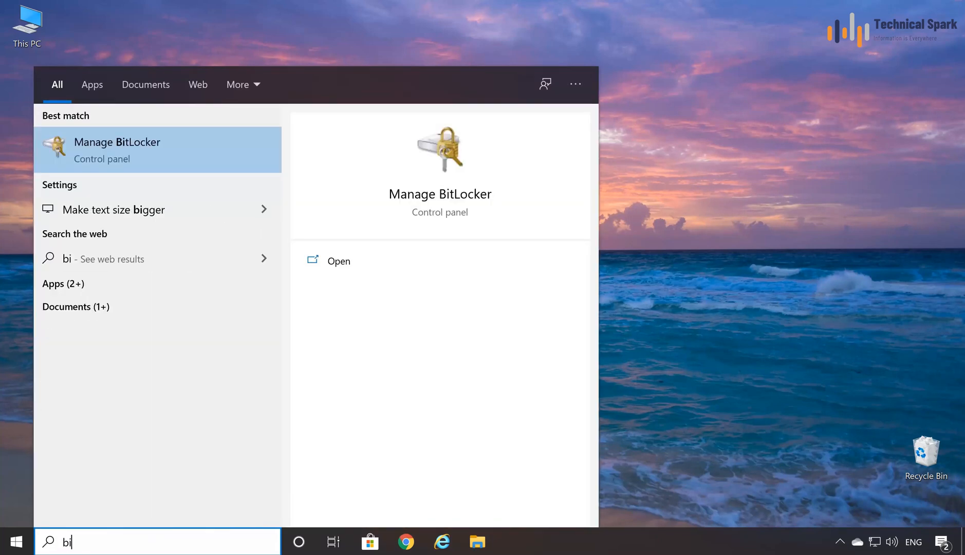
pyautogui.write('tlocker')
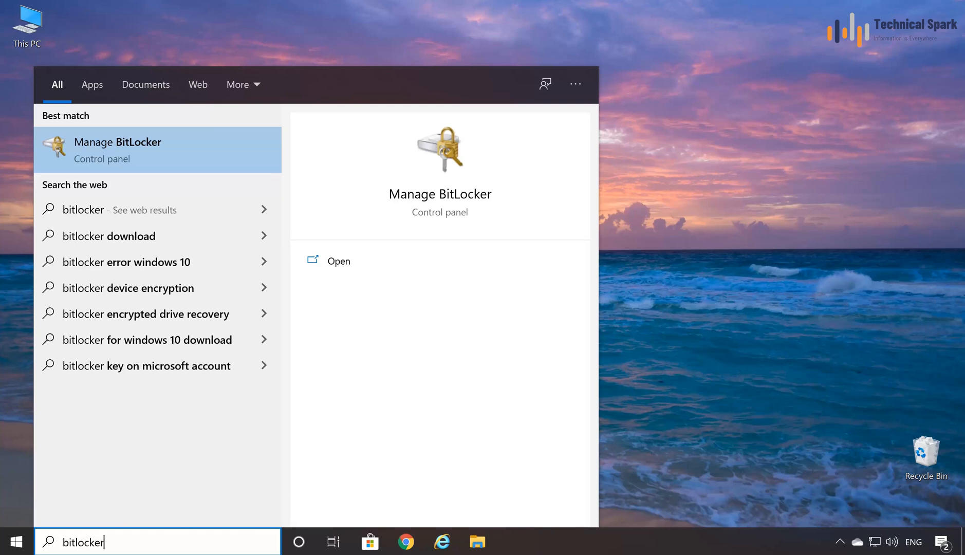
pyautogui.click(159, 162)
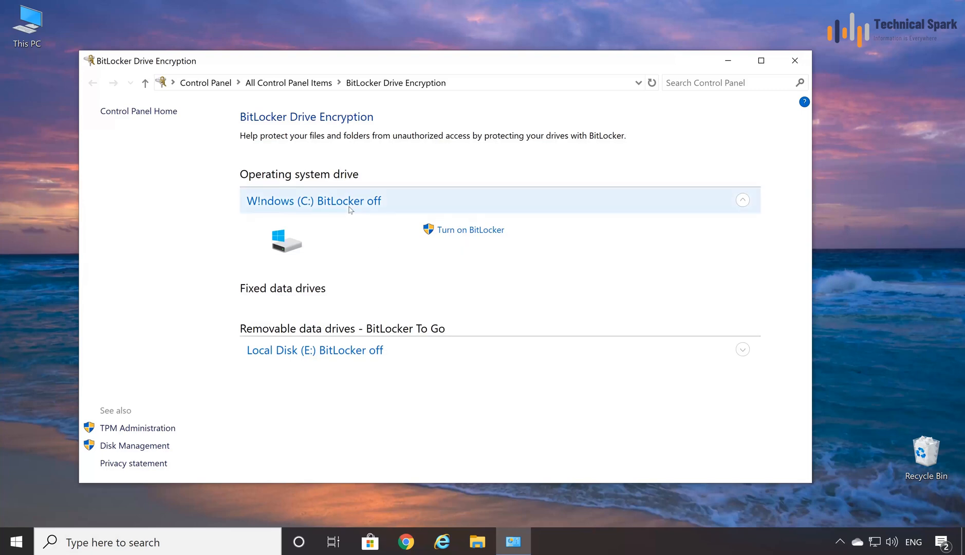
# - Check the W!ndows (C:) and Local Disk (E:) drives in File Explorer, and minimize it
pyautogui.click(478, 547)
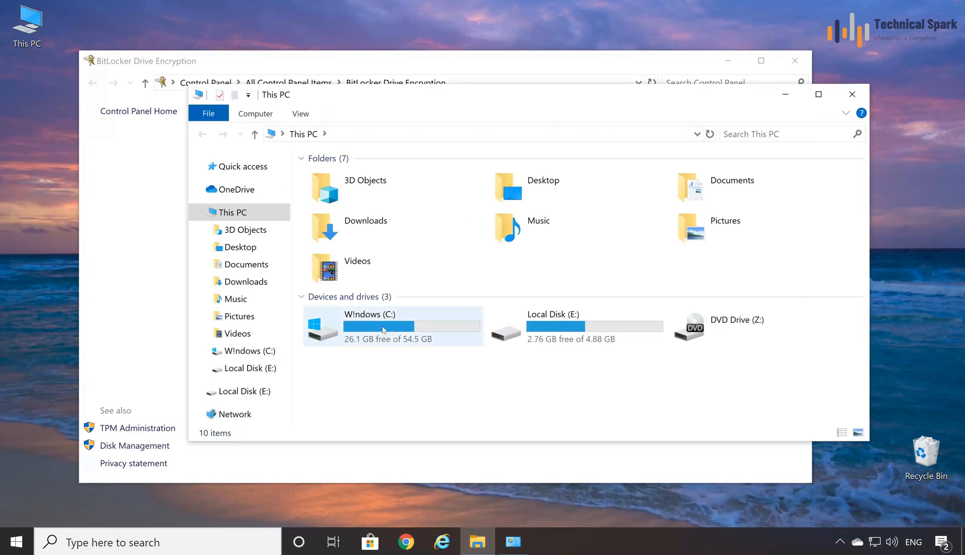
pyautogui.click(383, 330)
pyautogui.click(561, 328)
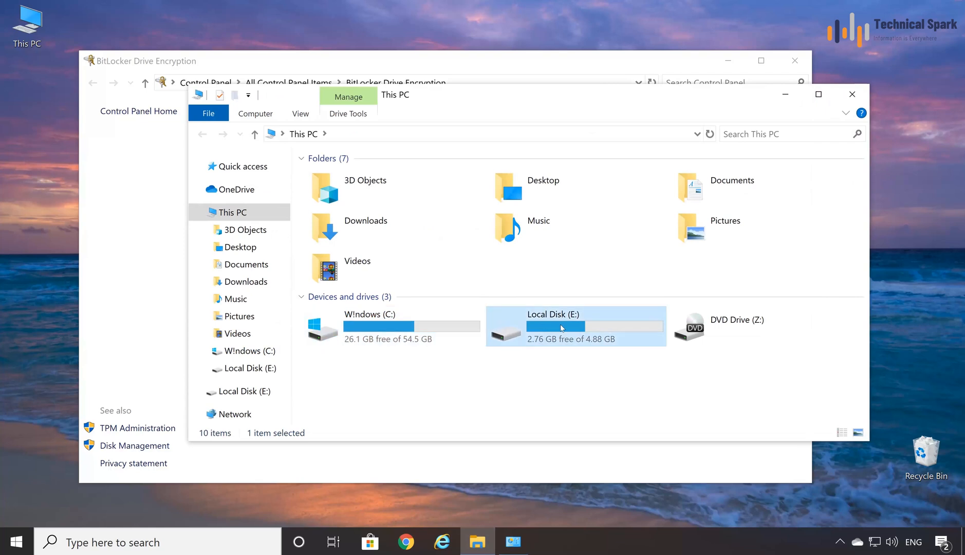
pyautogui.click(784, 98)
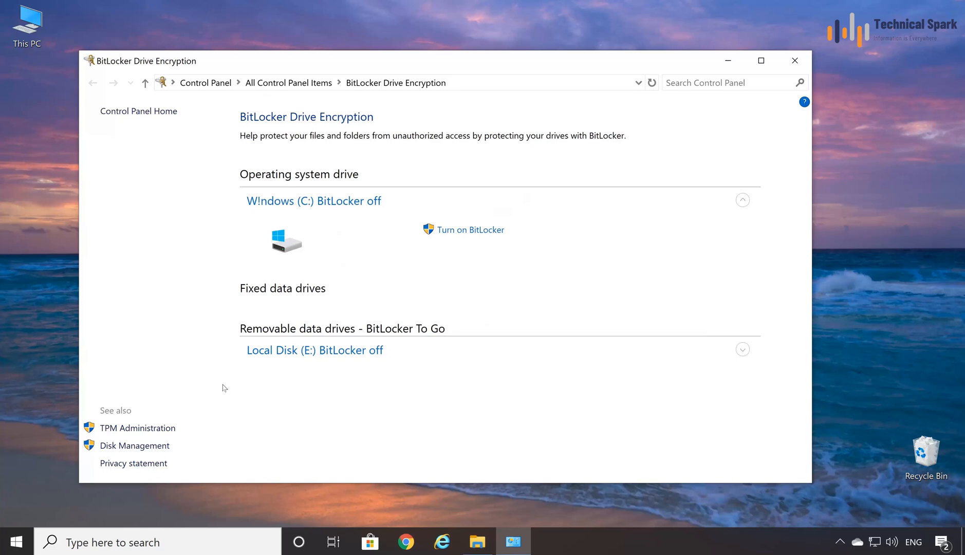
# - Try to turn on BitLocker for the W!ndows (C:) drive, and dismiss the setup wizard
pyautogui.click(479, 232)
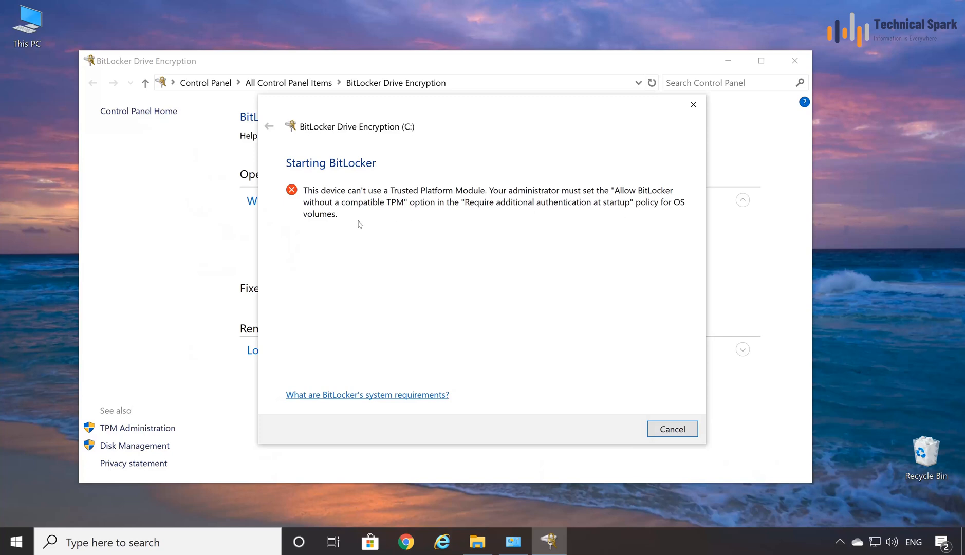
pyautogui.click(667, 430)
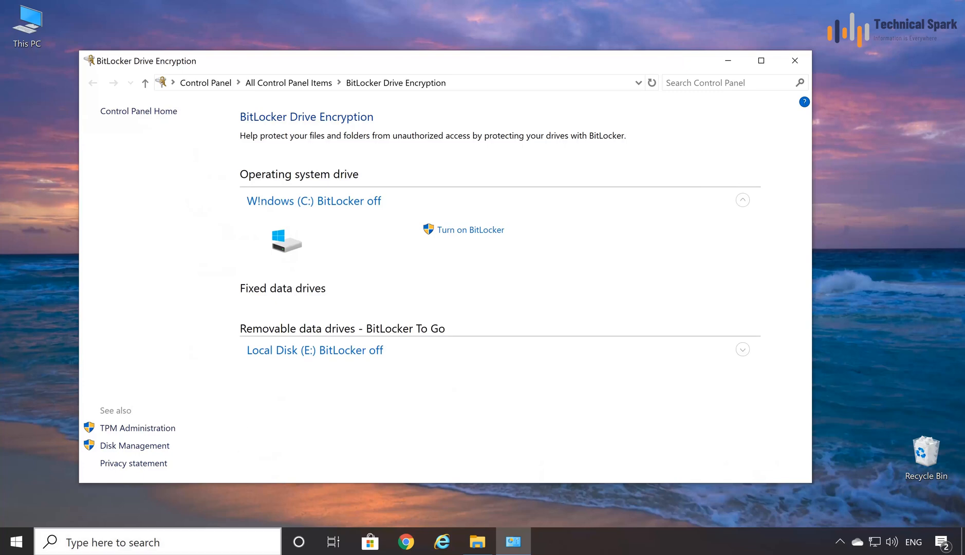
# - Search Windows for gpedit.msc and open the Local Group Policy Editor
pyautogui.click(165, 544)
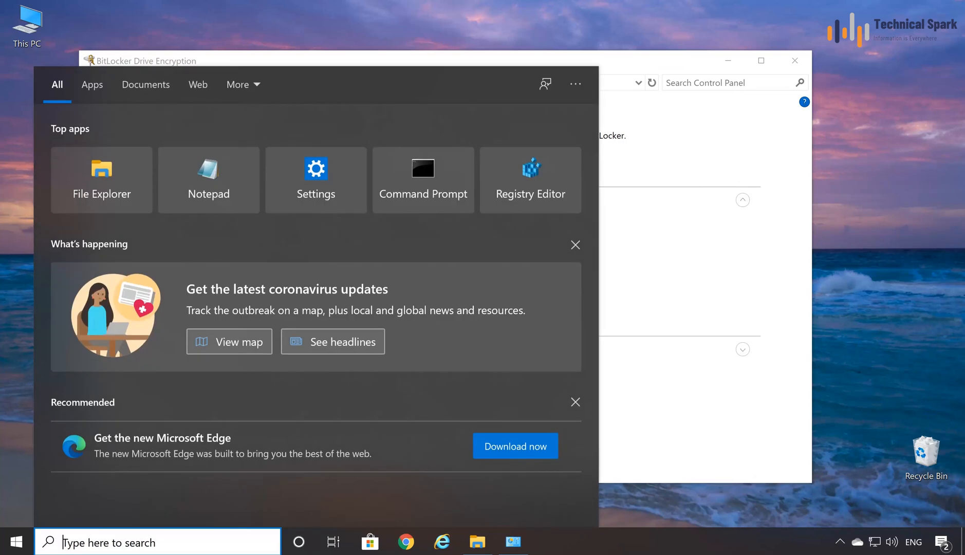
pyautogui.write('gpedit.msc')
pyautogui.click(100, 167)
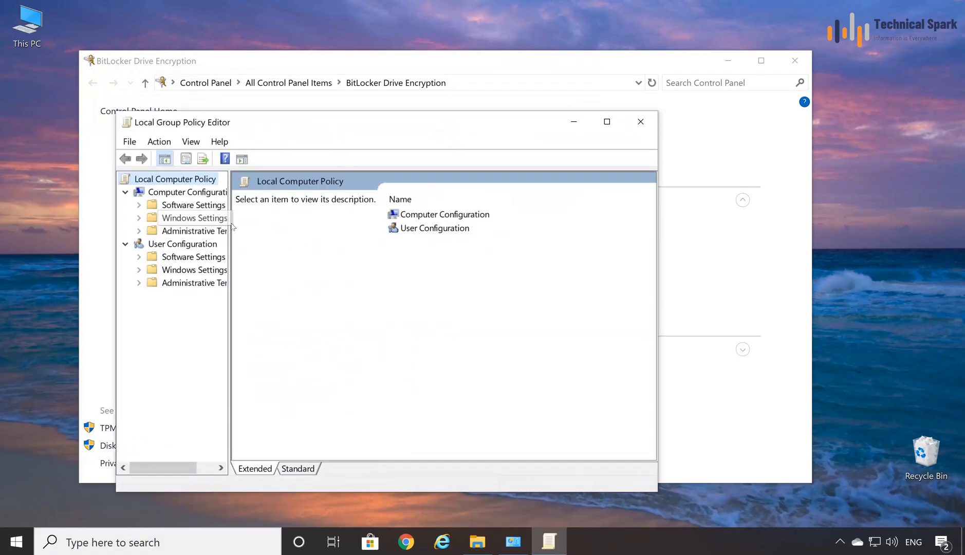
# - Show the Operating System Drives policies under Computer Configuration > Administrative Templates > Windows Components > BitLocker Drive Encryption
pyautogui.moveTo(231, 226); pyautogui.dragTo(302, 229)
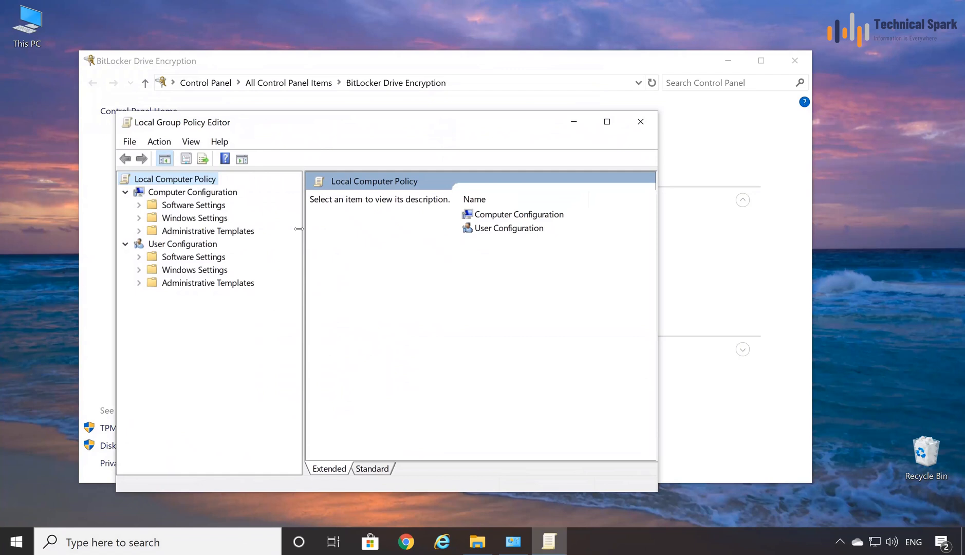
pyautogui.click(142, 231)
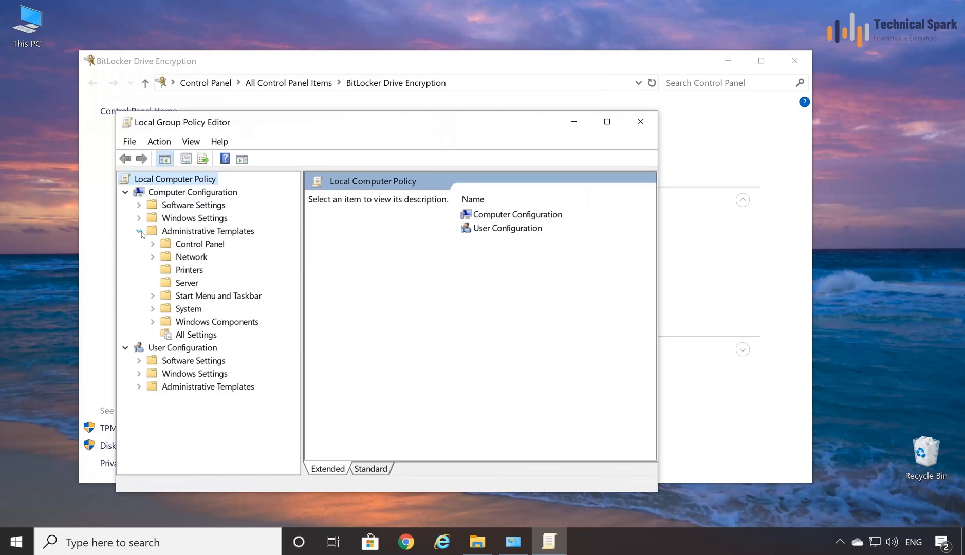
pyautogui.doubleClick(178, 323)
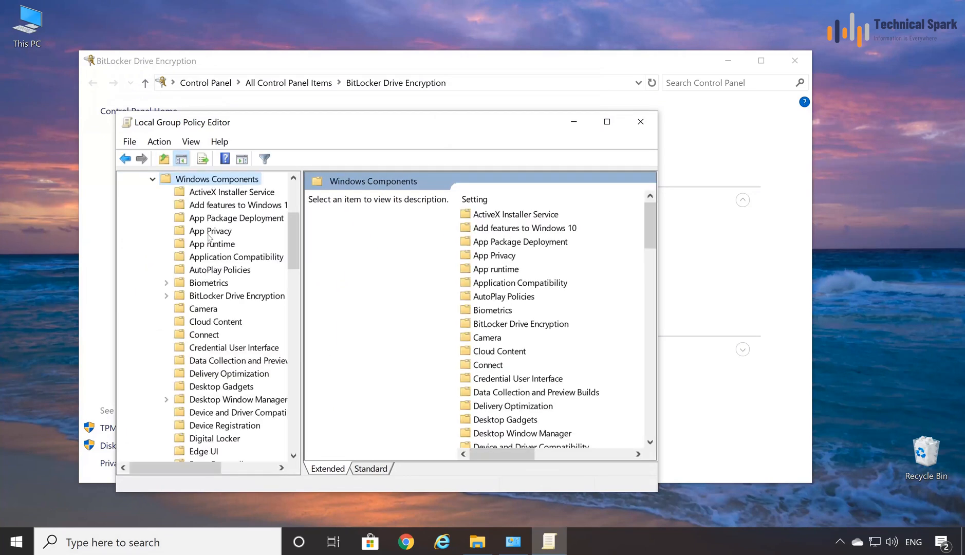
pyautogui.click(210, 298)
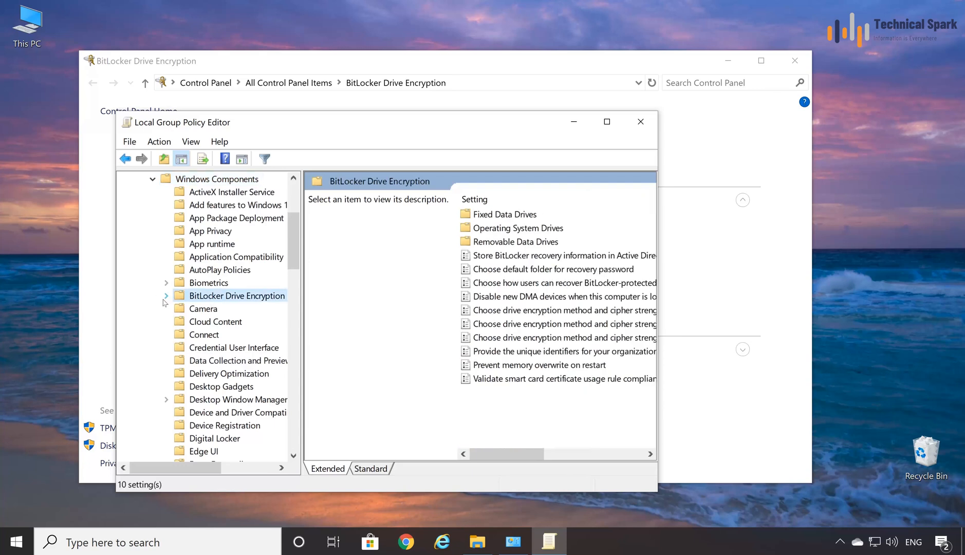
pyautogui.doubleClick(210, 299)
pyautogui.click(211, 324)
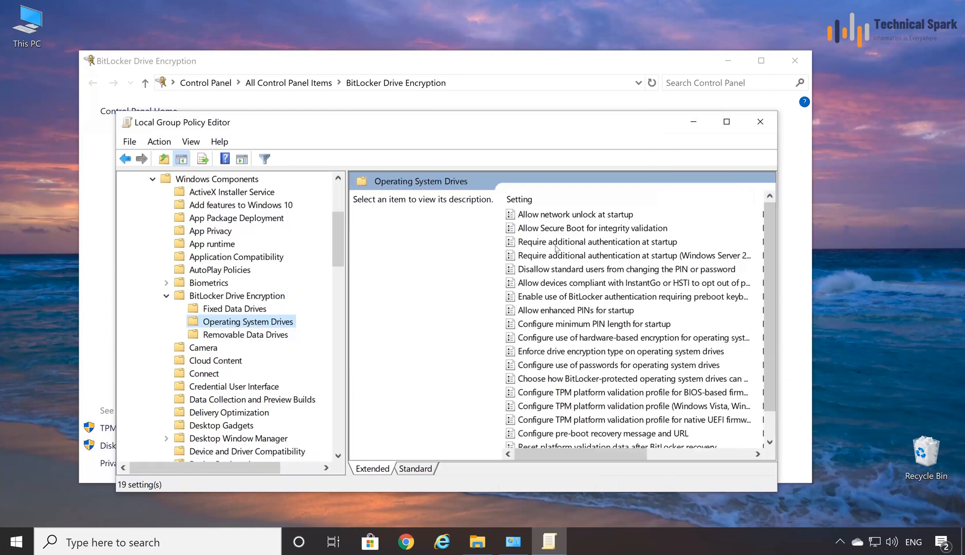
# - Enable the "Require additional authentication at startup" policy with BitLocker allowed without a compatible TPM, and apply it
pyautogui.click(627, 247)
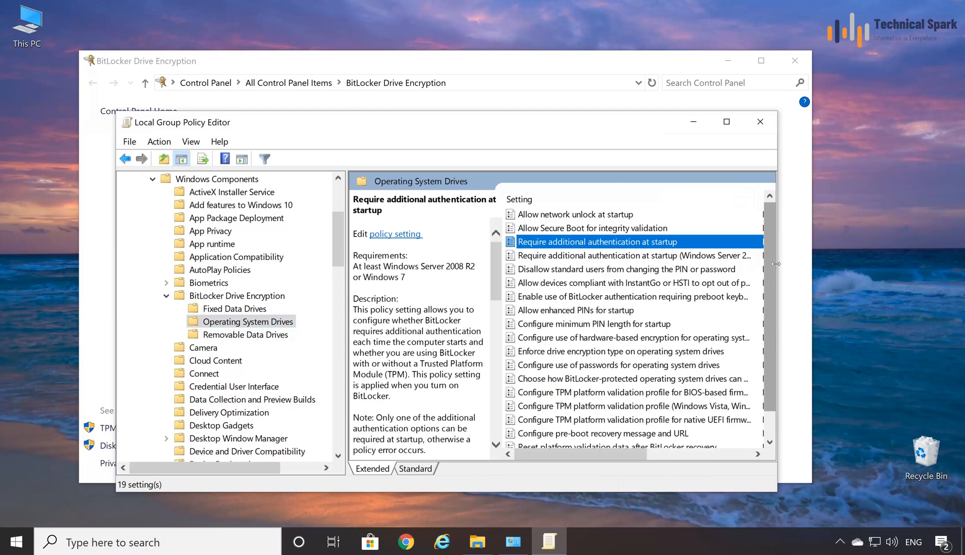
pyautogui.moveTo(775, 264); pyautogui.dragTo(861, 263)
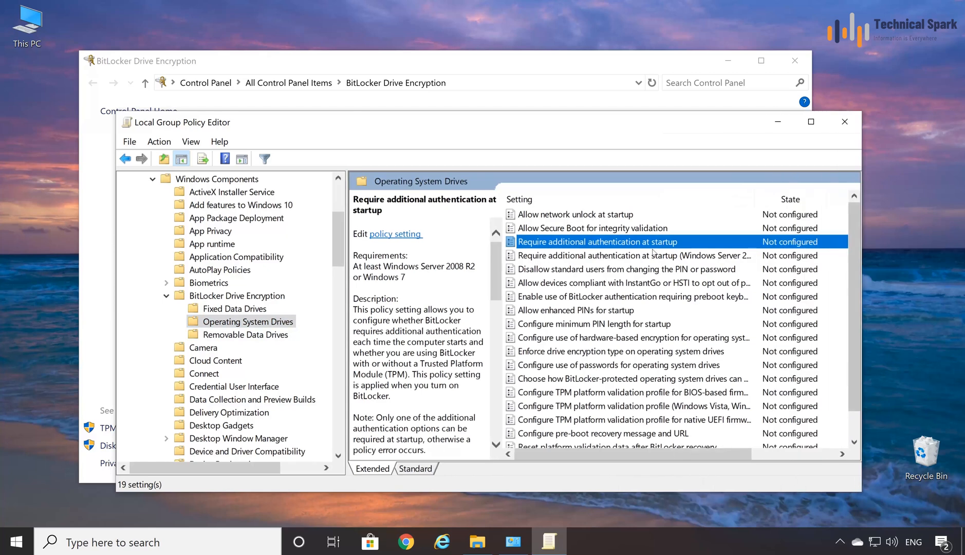
pyautogui.doubleClick(614, 246)
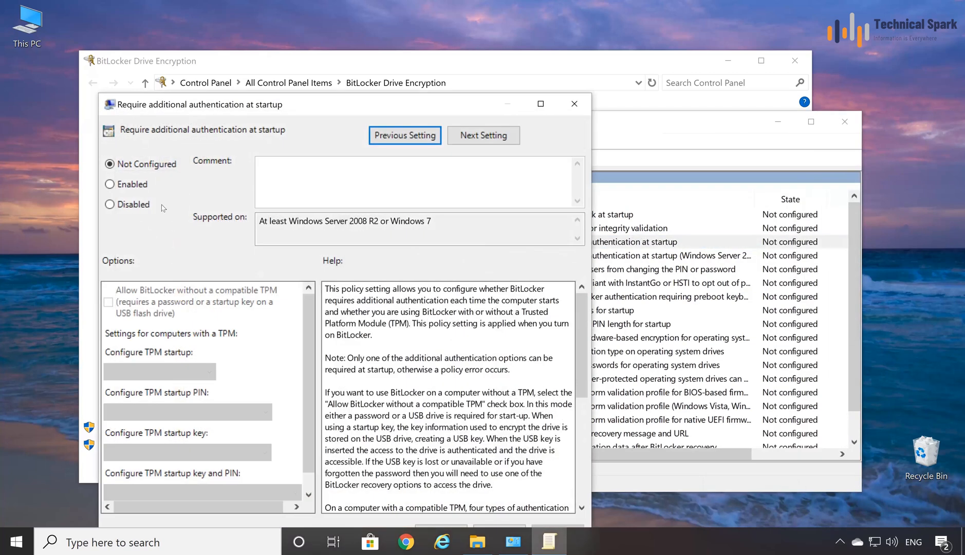
pyautogui.click(127, 185)
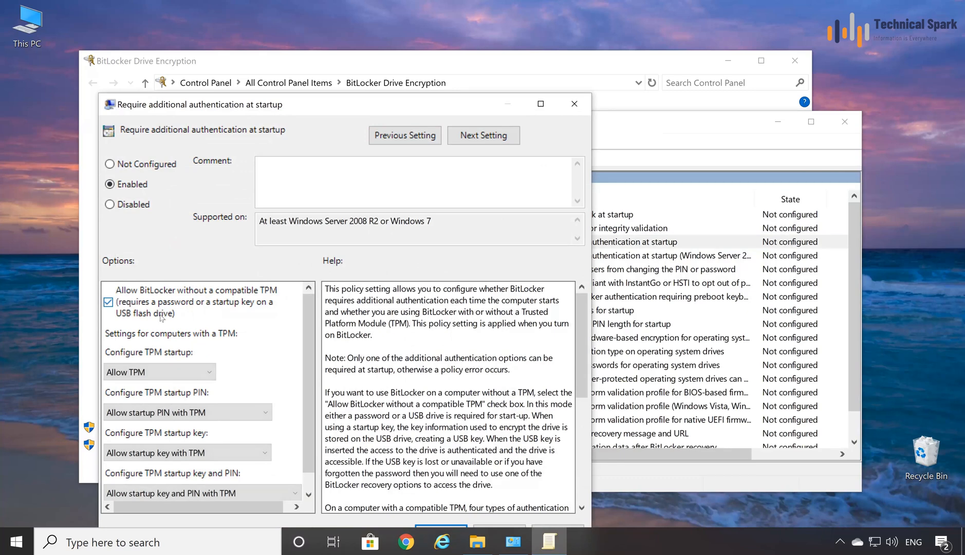
pyautogui.moveTo(356, 105); pyautogui.dragTo(361, 60)
pyautogui.click(568, 491)
pyautogui.click(441, 489)
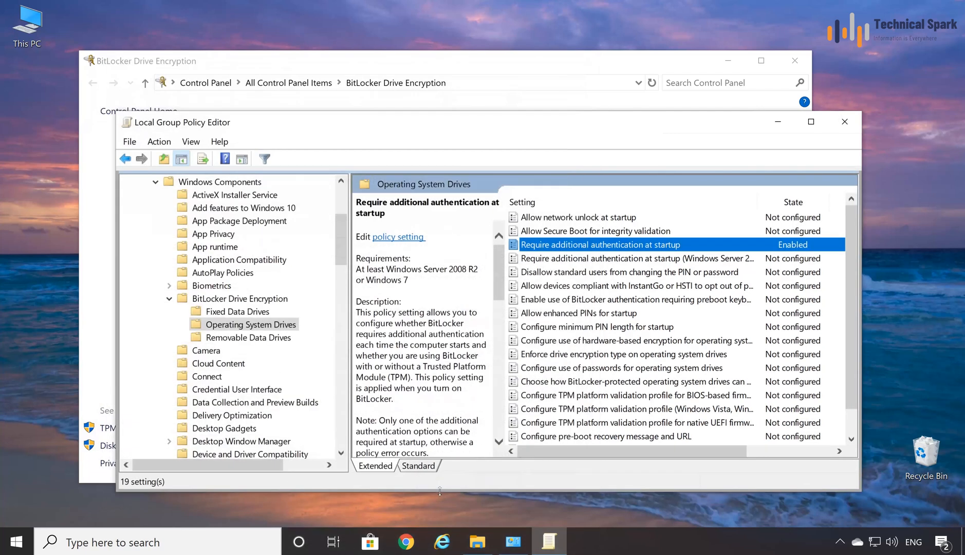
# - Return to BitLocker Drive Encryption, refresh it and start turning on BitLocker for the W!ndows (C:) drive
pyautogui.click(776, 124)
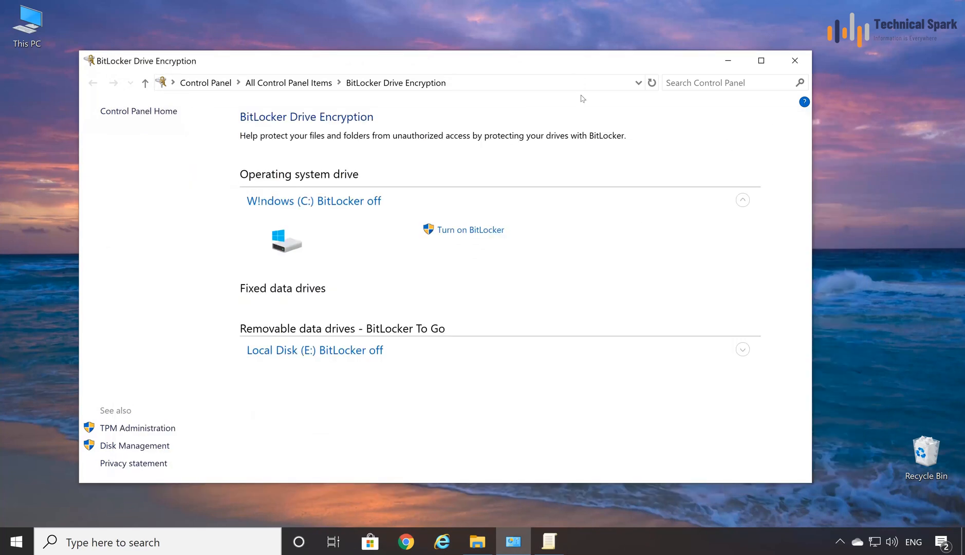
pyautogui.click(652, 84)
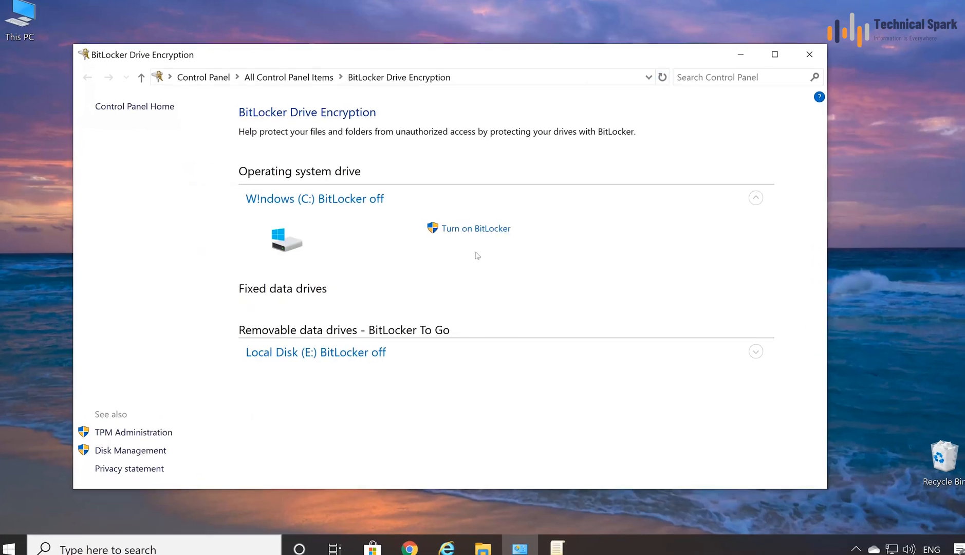
pyautogui.click(486, 229)
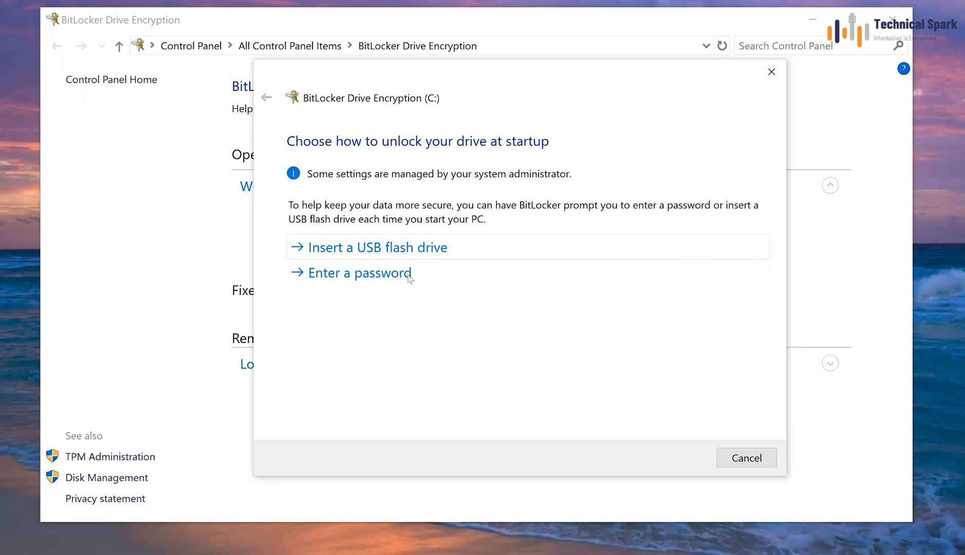
# - Choose a password for unlocking the drive at startup, and enter and re-enter the BitLocker password
pyautogui.click(361, 275)
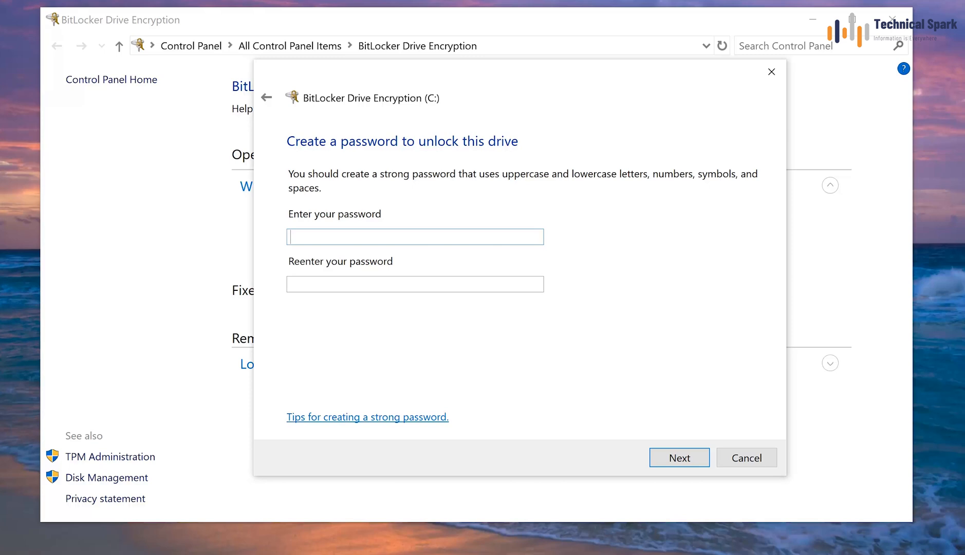
pyautogui.write('••••••••')
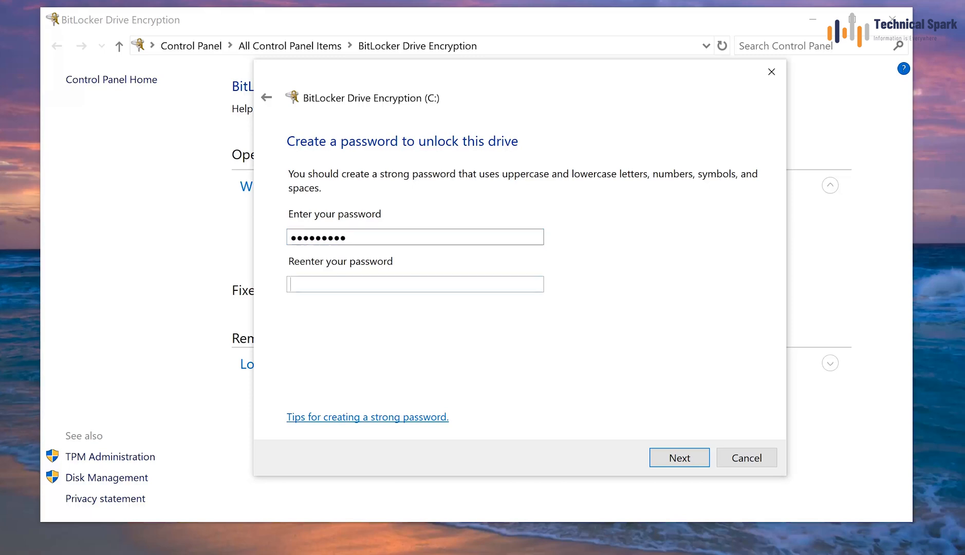
pyautogui.write('•••••••••')
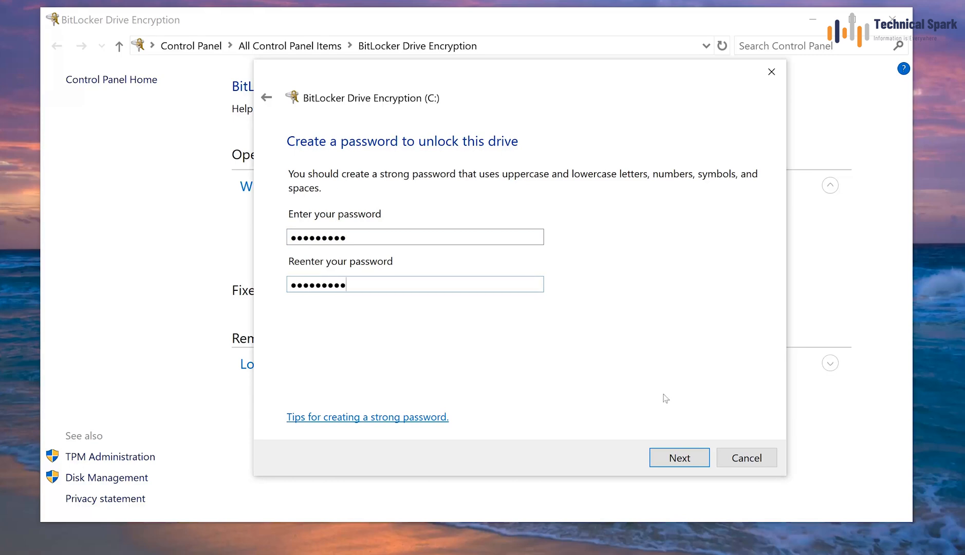
pyautogui.click(678, 454)
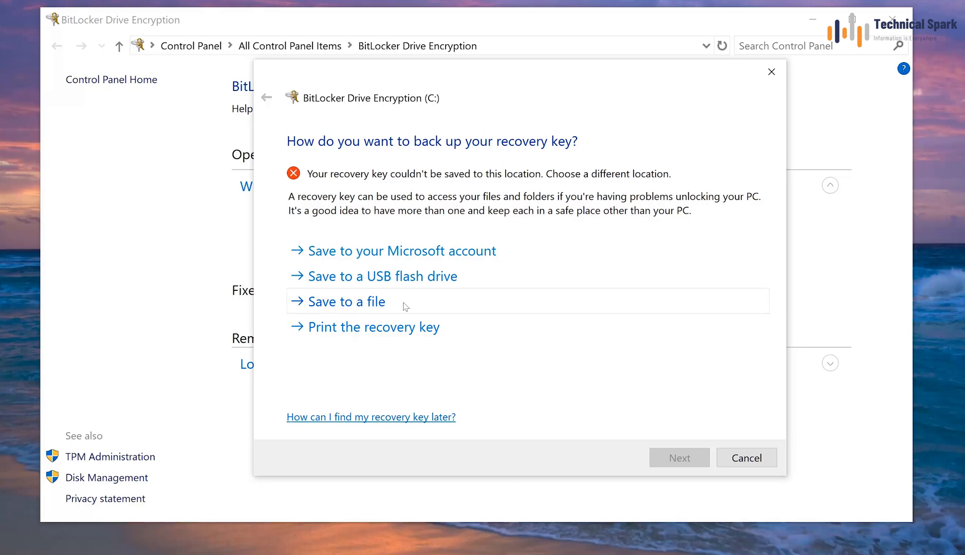
# - Choose to back up the recovery key to a file and try to save it on the Desktop
pyautogui.click(360, 304)
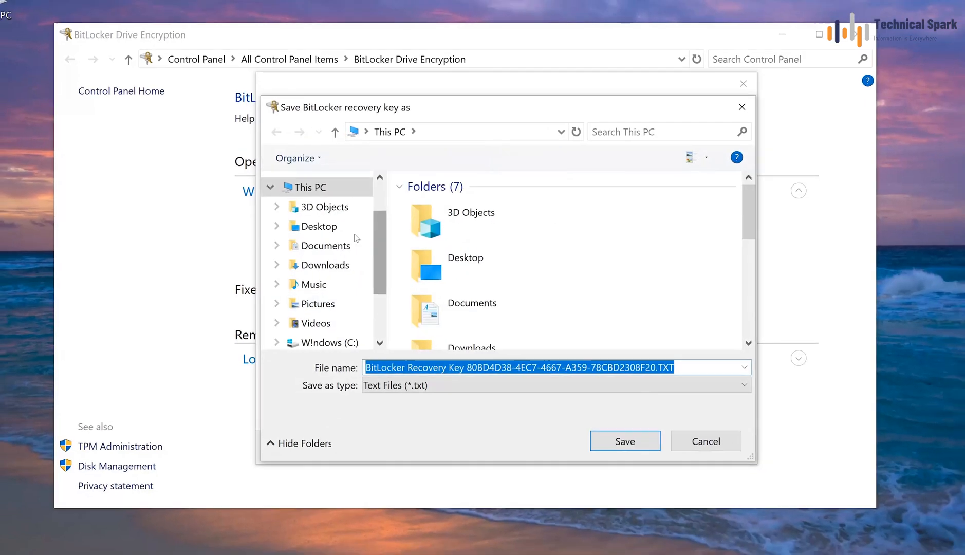
pyautogui.click(319, 226)
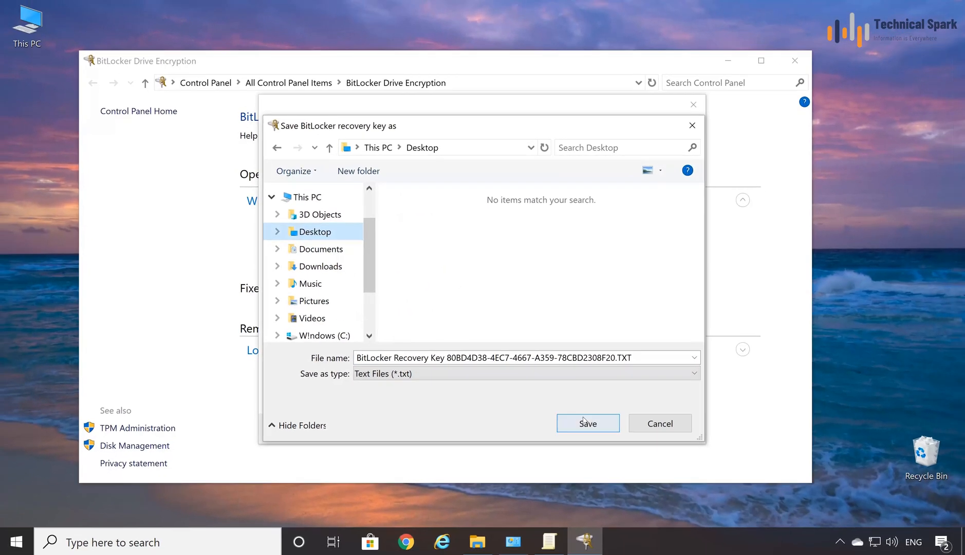
pyautogui.click(584, 421)
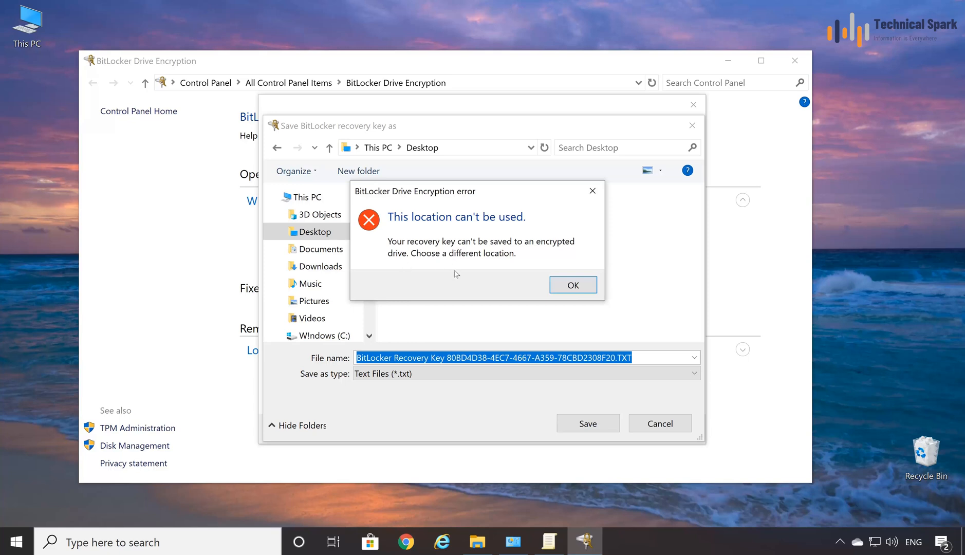
pyautogui.press('Return')
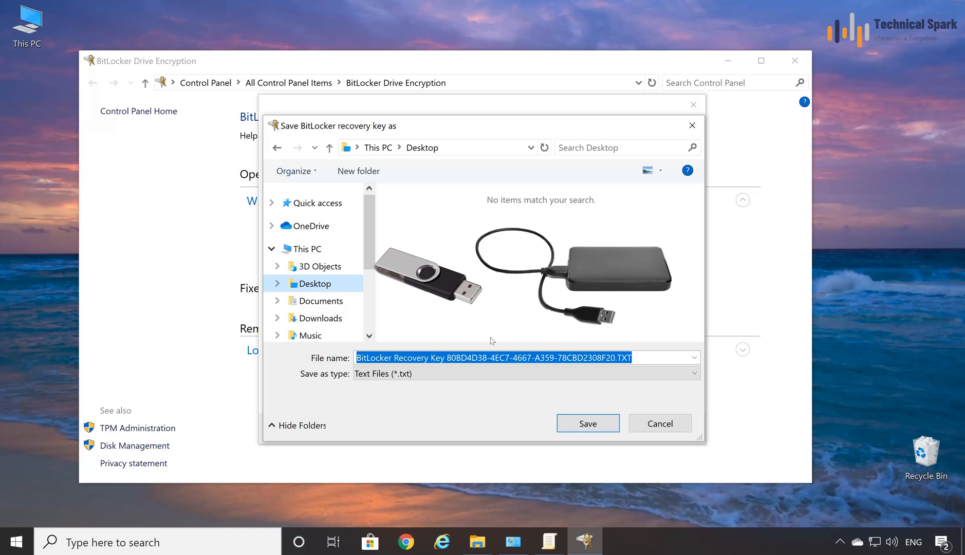
pyautogui.click(430, 294)
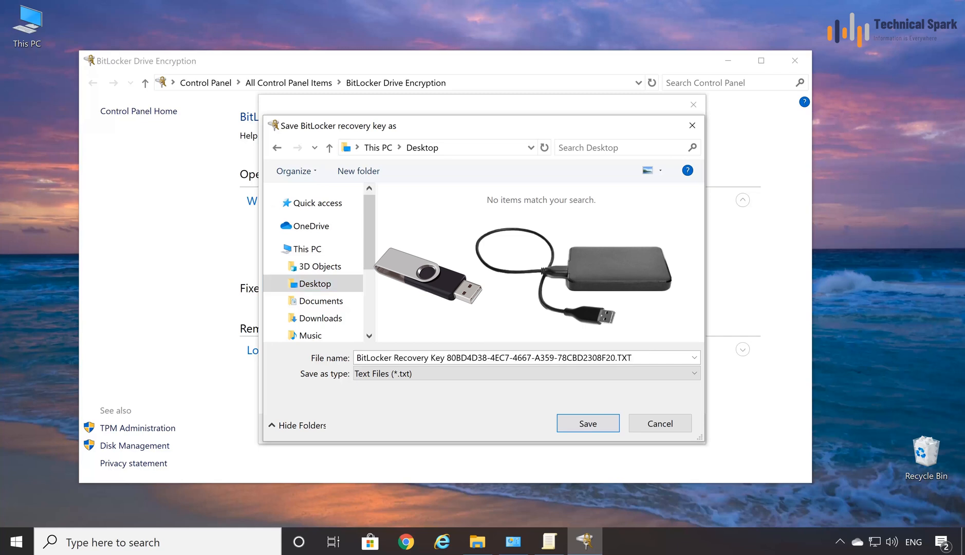
# - Open the network location \\192.168.0.94 through the Run dialog
pyautogui.rightClick(23, 536)
pyautogui.click(73, 466)
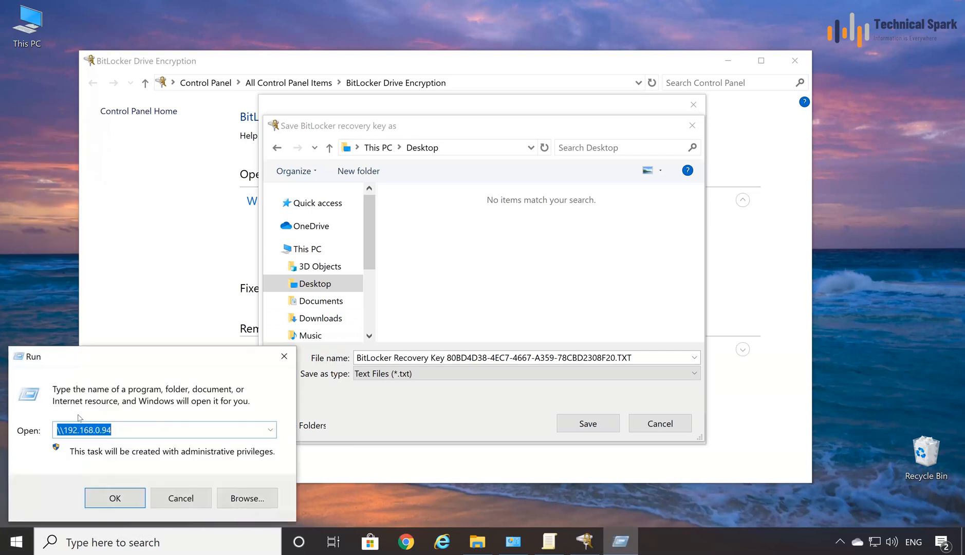
pyautogui.press('Return')
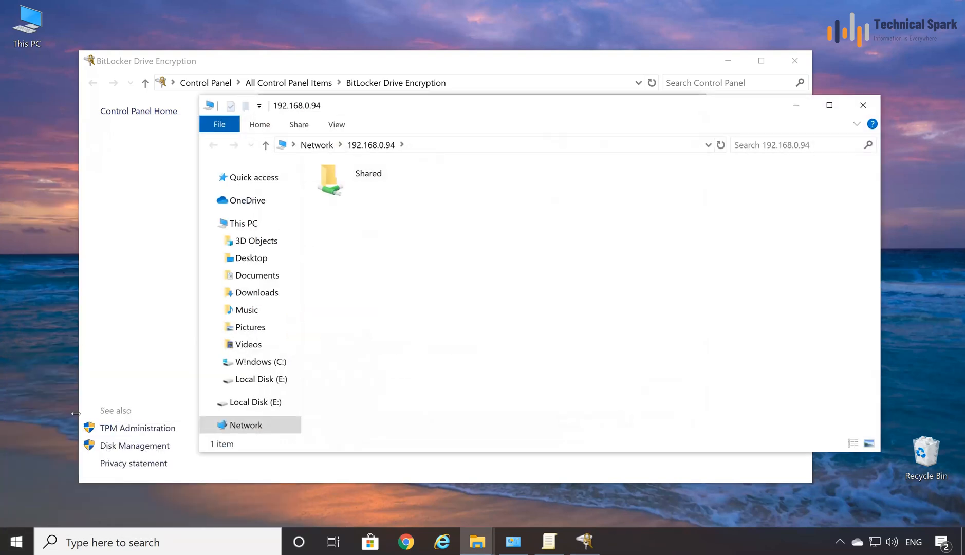
# - Open the Shared folder on 192.168.0.94, copy its network path and minimize the folder window
pyautogui.click(464, 147)
pyautogui.doubleClick(357, 181)
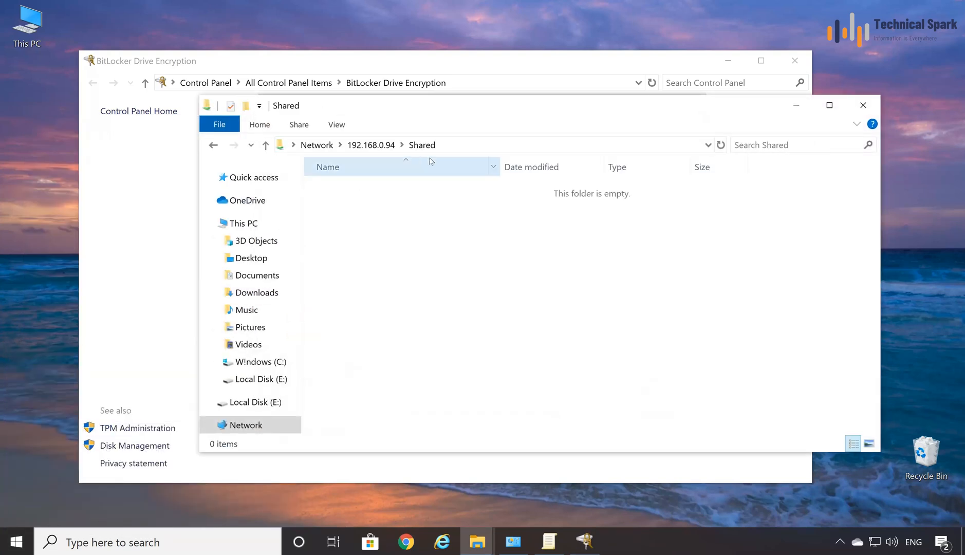
pyautogui.click(459, 149)
pyautogui.hotkey('ctrl', 'c')
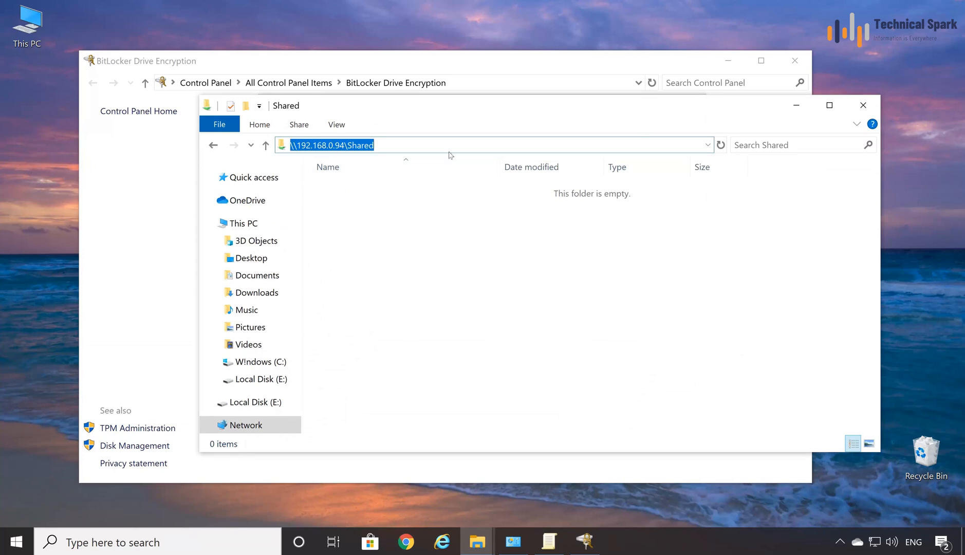
pyautogui.click(795, 105)
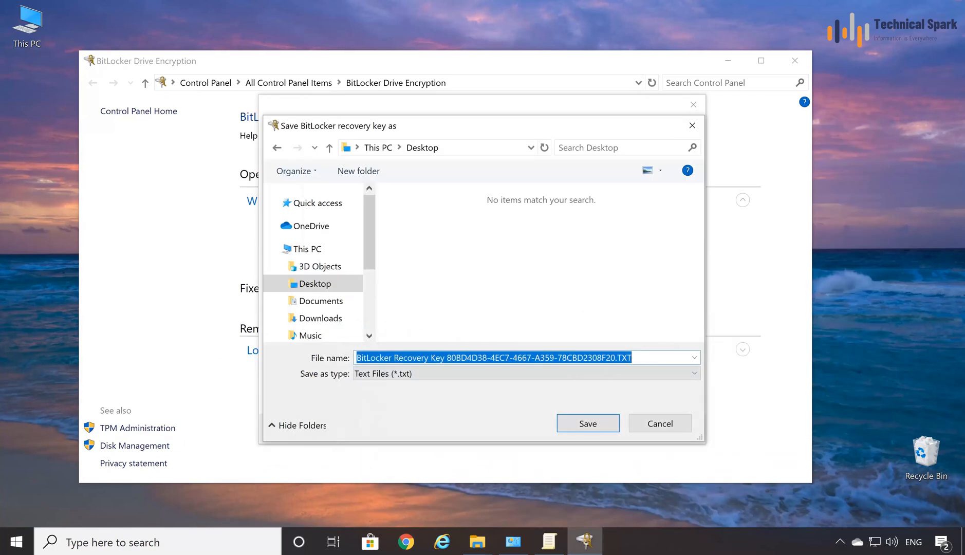
# - Save the BitLocker recovery key file to \\192.168.0.94\Shared under its suggested file name
pyautogui.hotkey('ctrl', 'v')
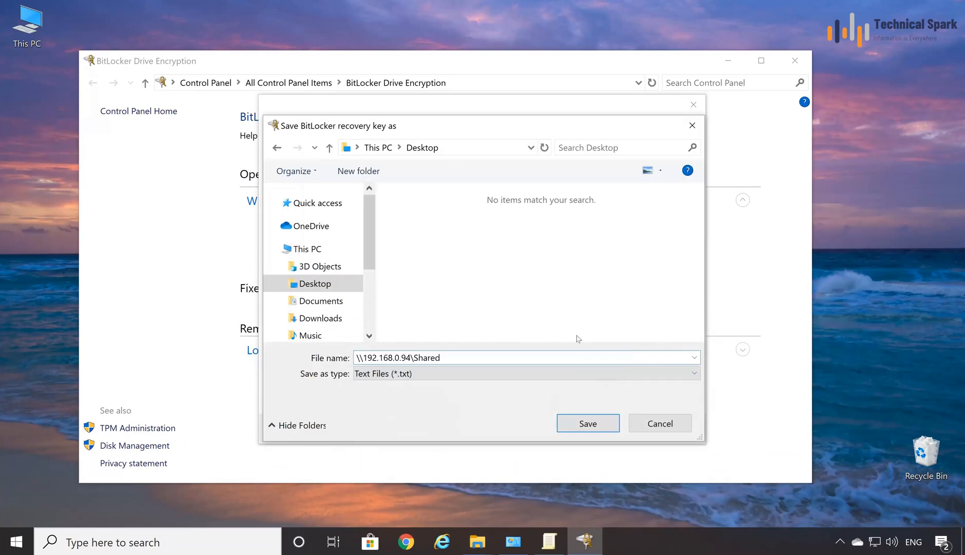
pyautogui.click(591, 425)
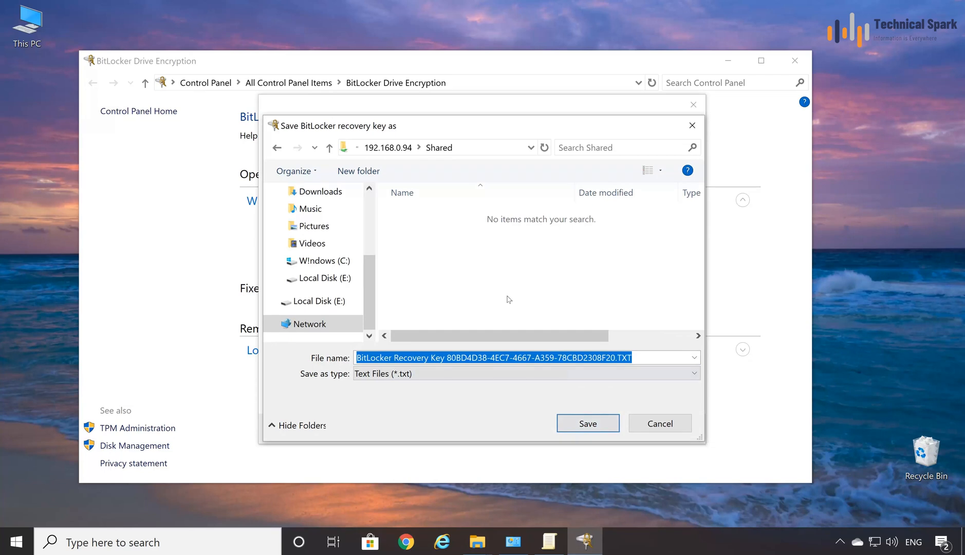
pyautogui.click(593, 425)
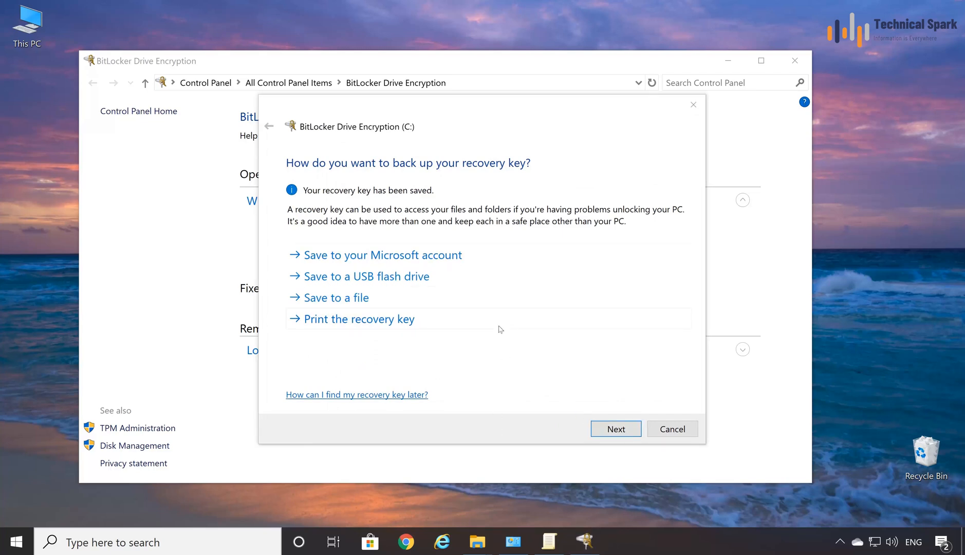
# - Open the saved recovery key text file from the Shared folder, examine its identifier and recovery key, and close it
pyautogui.moveTo(477, 541)
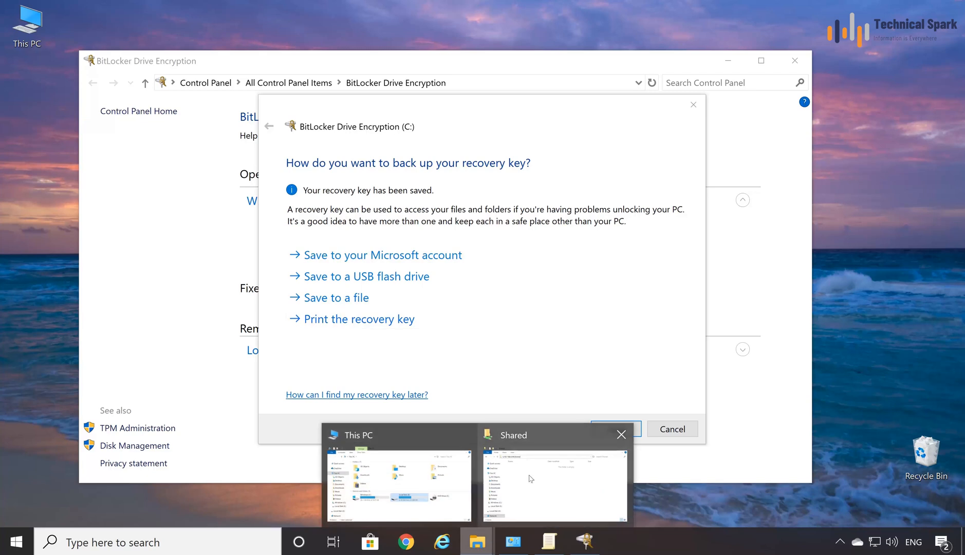
pyautogui.click(544, 475)
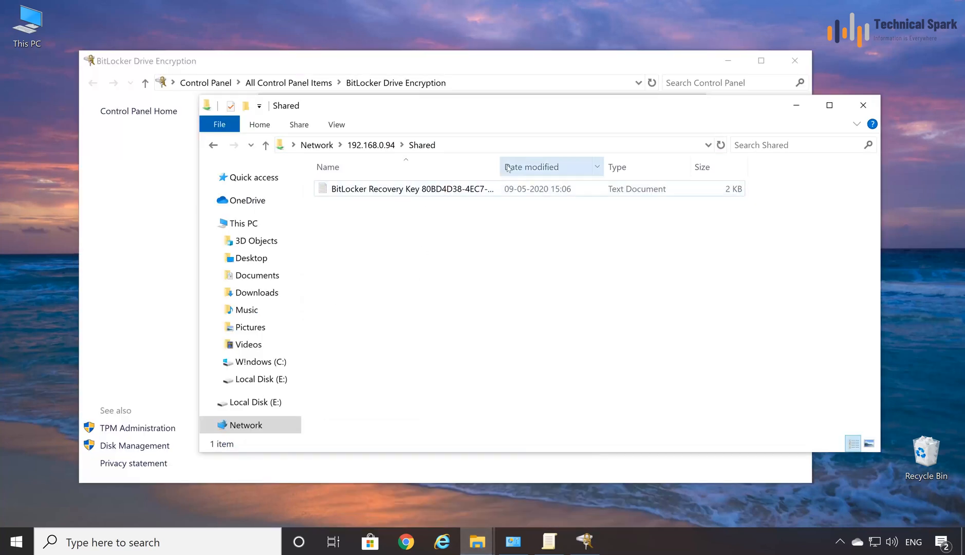
pyautogui.click(449, 191)
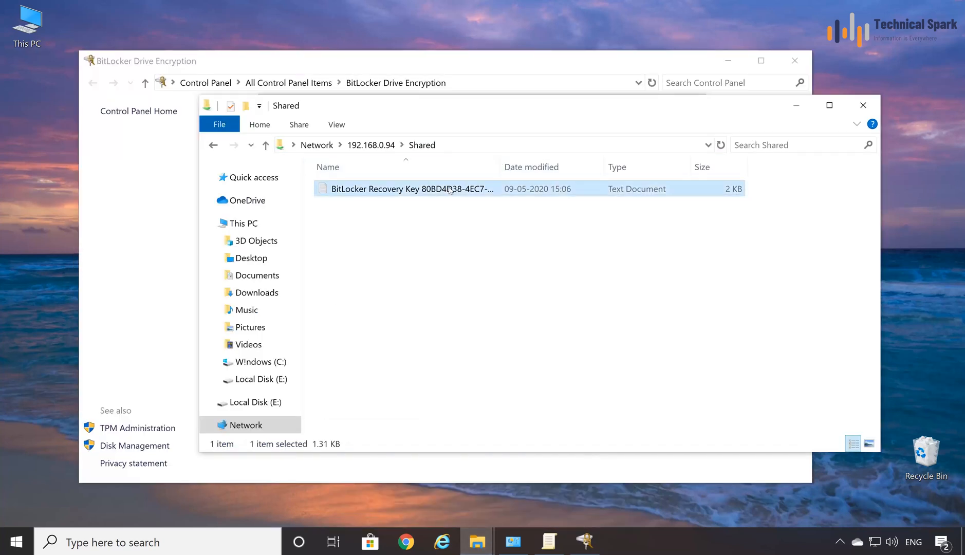
pyautogui.doubleClick(417, 190)
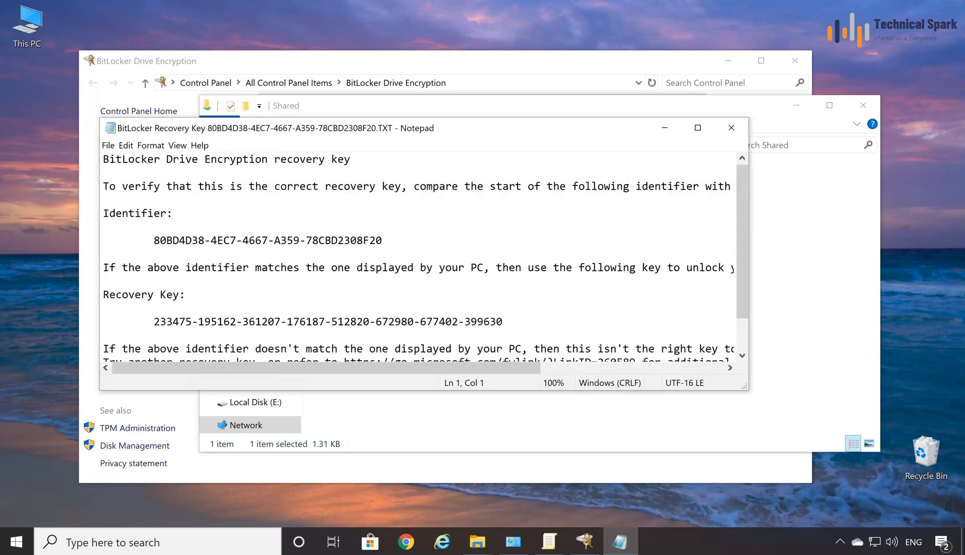
pyautogui.click(697, 128)
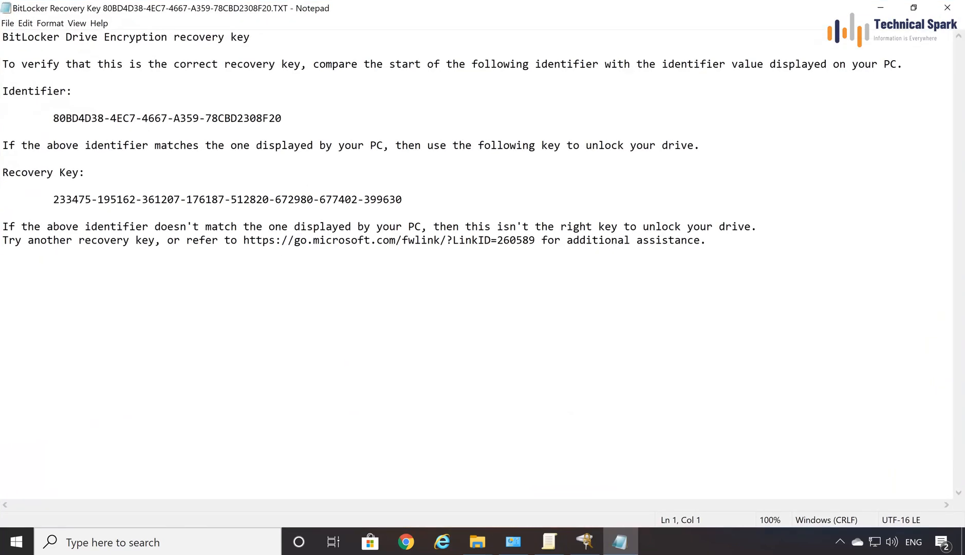
pyautogui.moveTo(668, 51); pyautogui.dragTo(699, 227)
pyautogui.click(688, 277)
pyautogui.moveTo(53, 199); pyautogui.dragTo(401, 199)
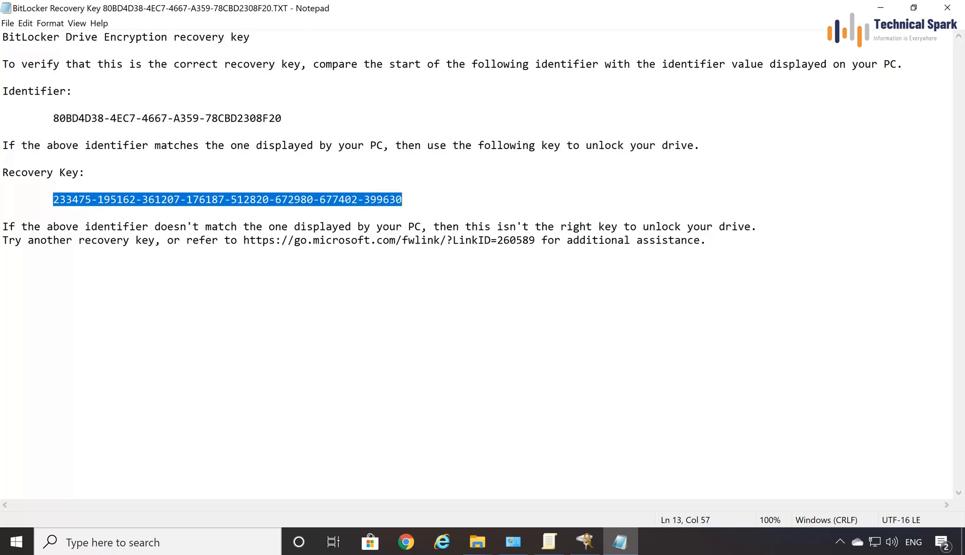
pyautogui.click(946, 10)
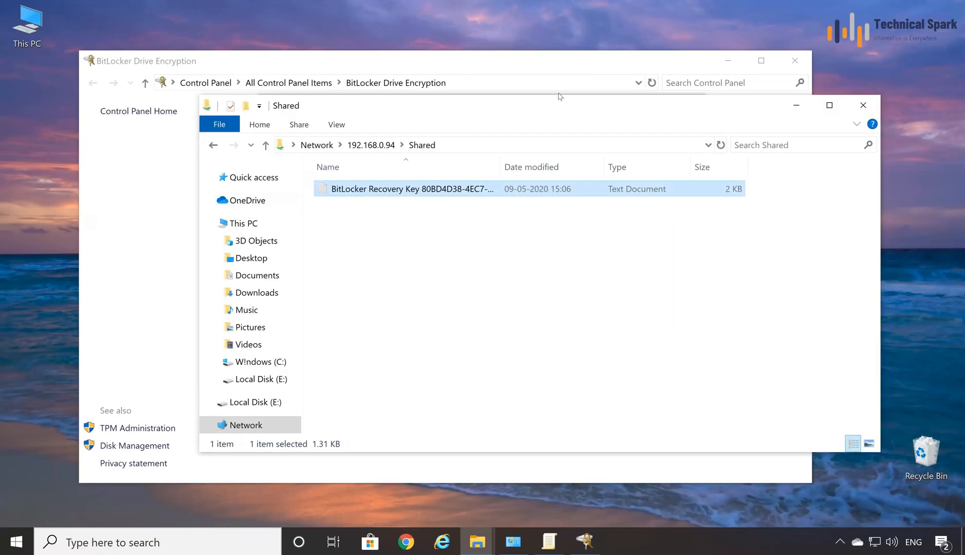
# - Return to the BitLocker setup wizard, continue past the recovery key backup and choose to encrypt the entire drive
pyautogui.click(585, 541)
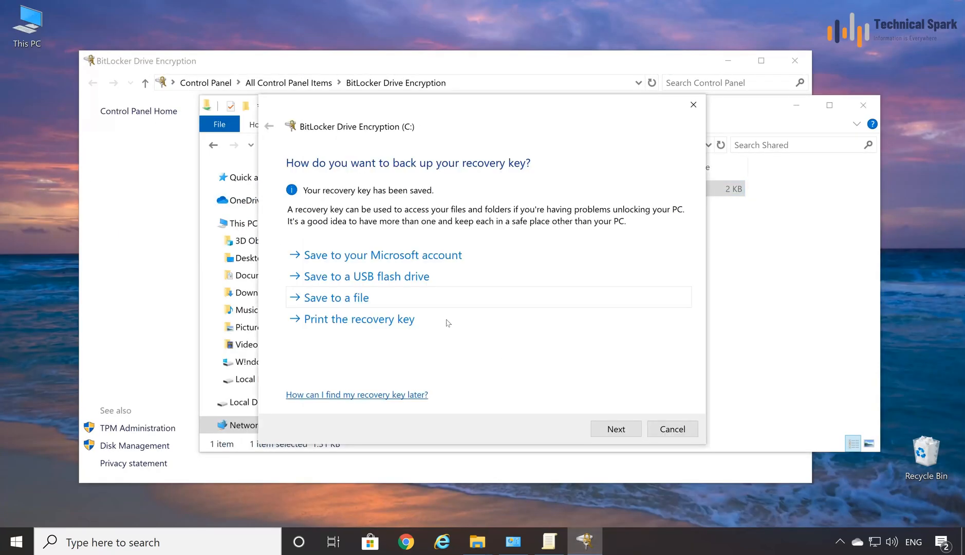
pyautogui.click(829, 95)
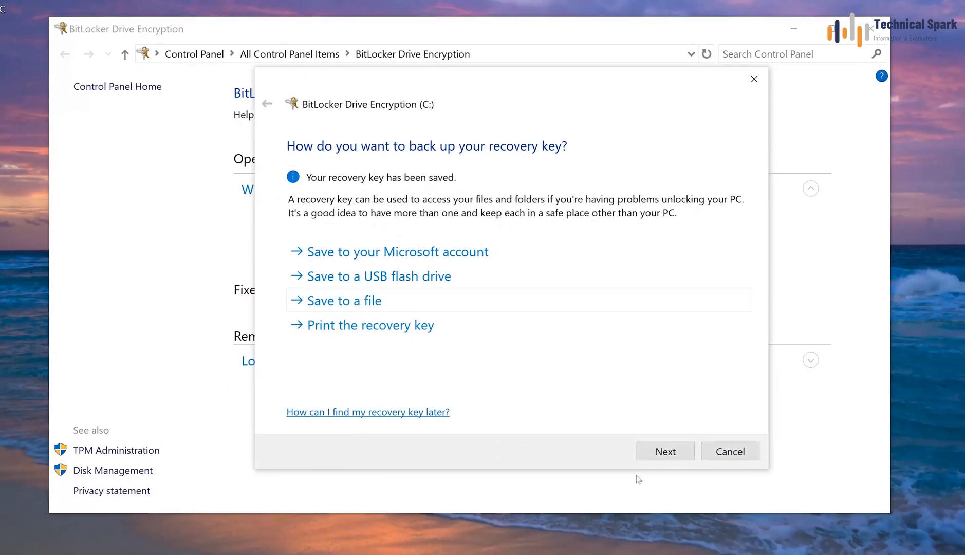
pyautogui.click(640, 440)
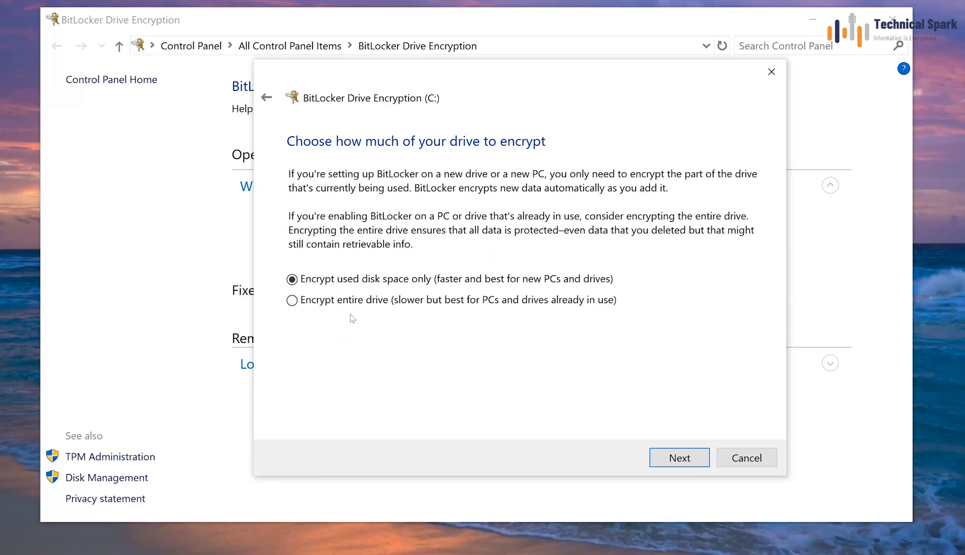
pyautogui.click(325, 304)
pyautogui.click(681, 456)
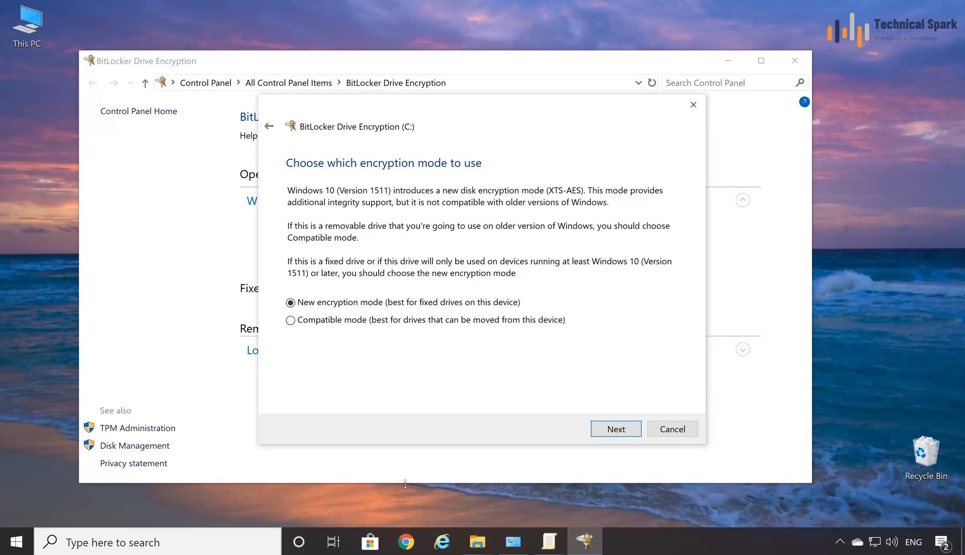
# - Run winver to check the installed Windows version against the encryption mode requirement, and close the version window
pyautogui.rightClick(15, 540)
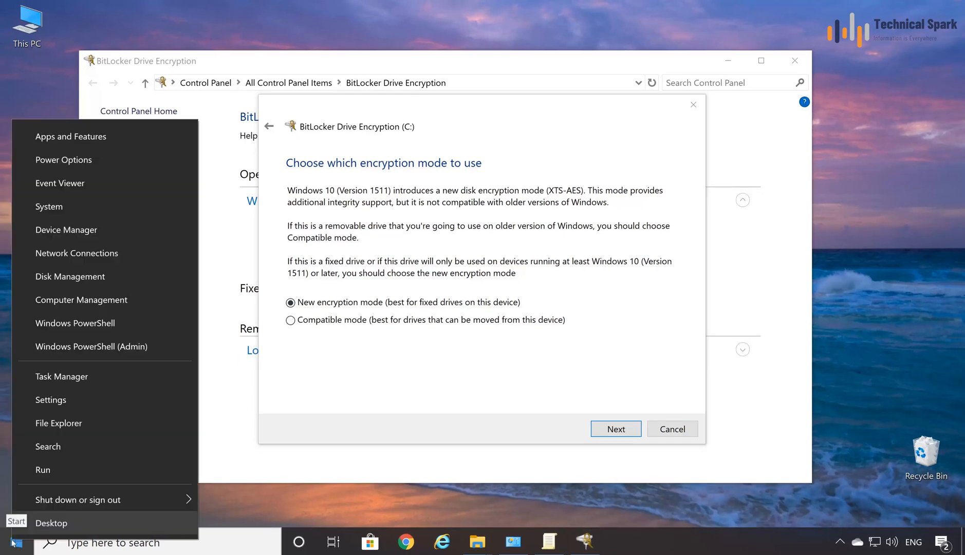
pyautogui.click(51, 471)
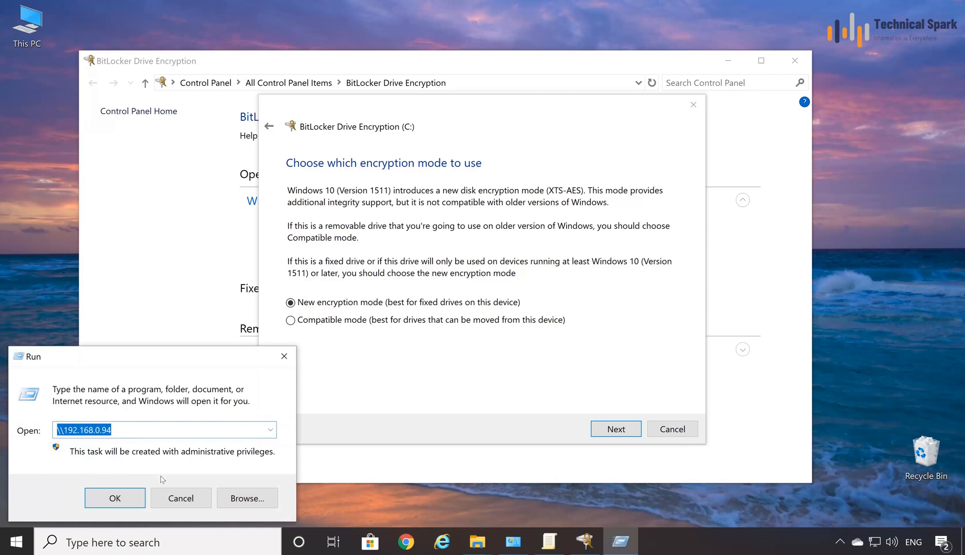
pyautogui.write('winver')
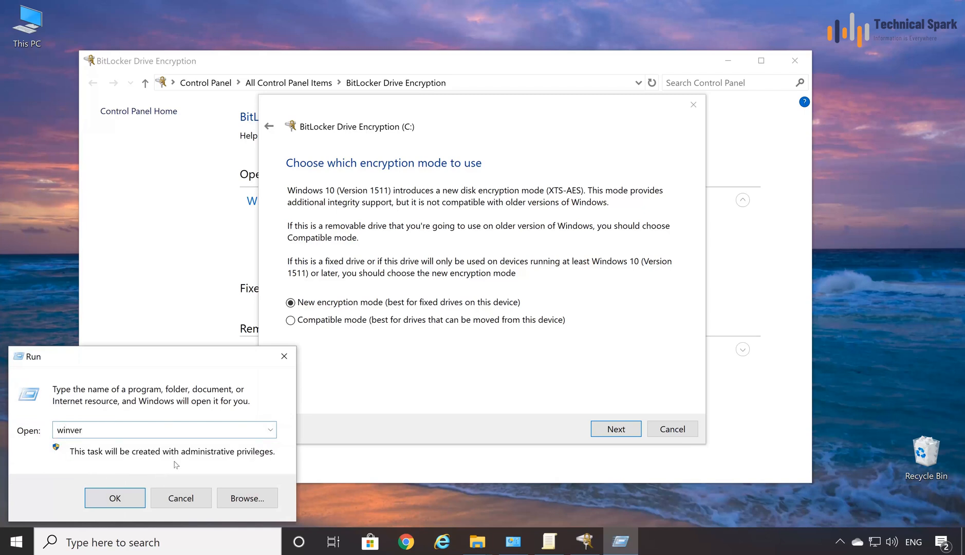
pyautogui.click(115, 498)
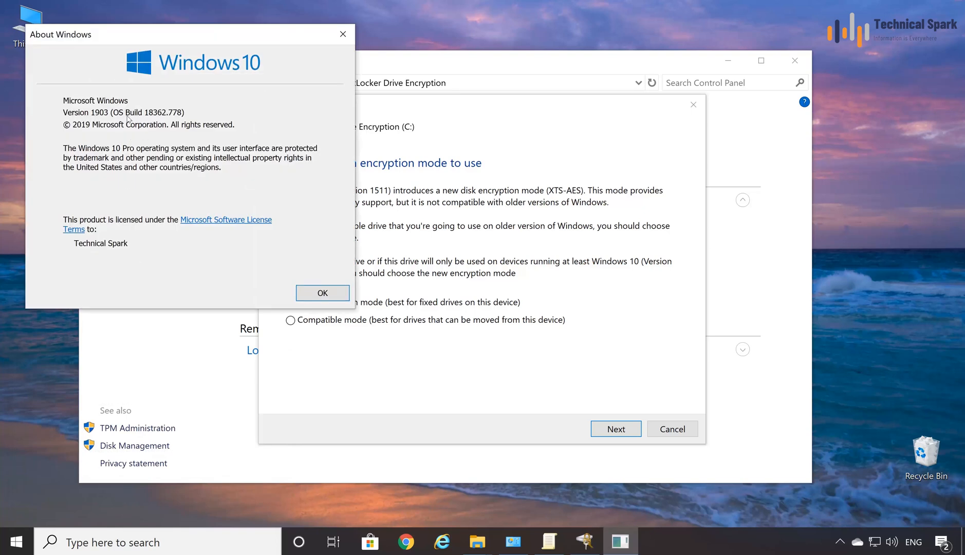
pyautogui.click(587, 265)
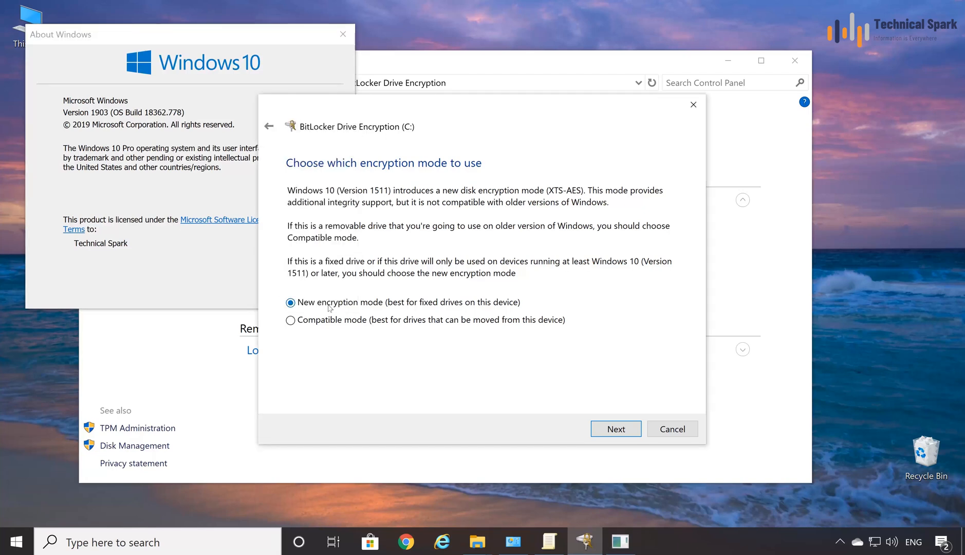
pyautogui.click(257, 70)
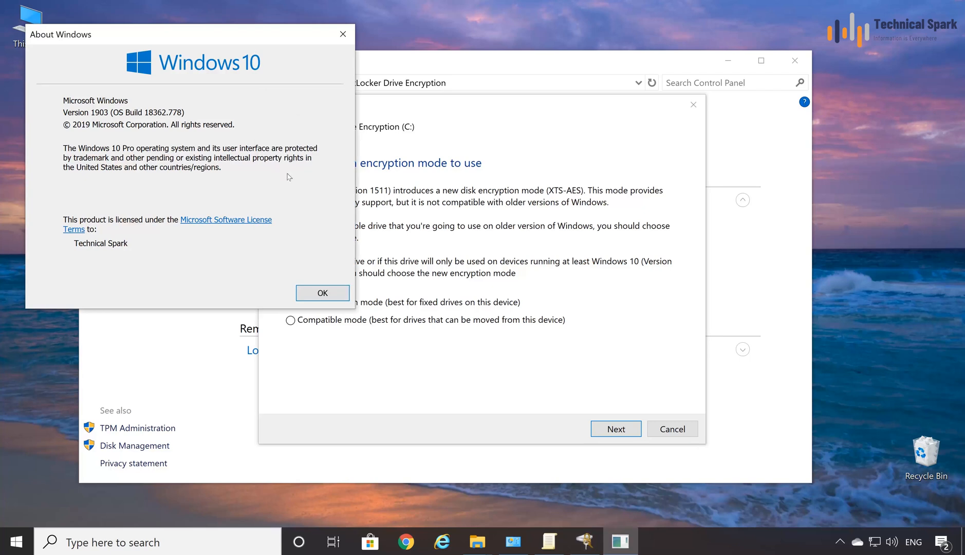
pyautogui.click(317, 295)
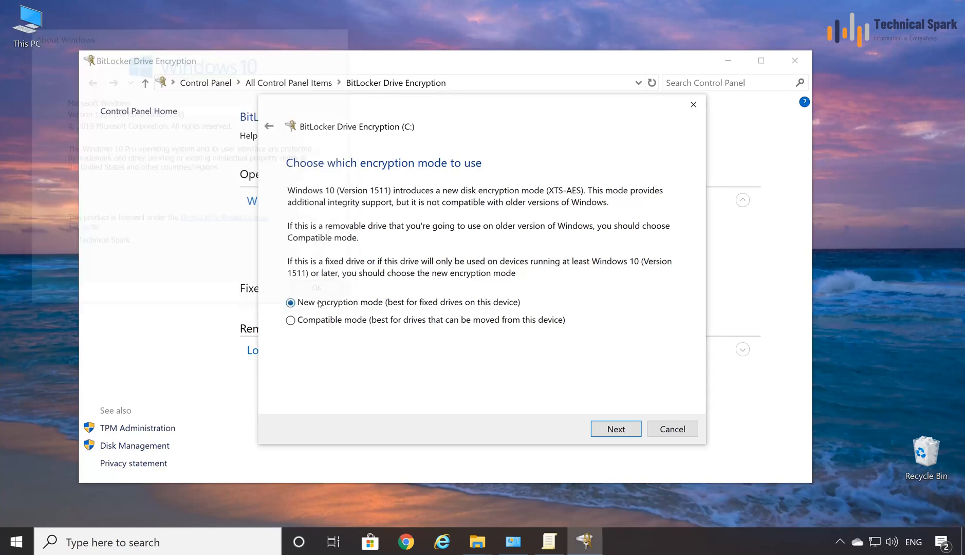
# - Accept the new encryption mode and continue with the BitLocker system check enabled
pyautogui.click(607, 431)
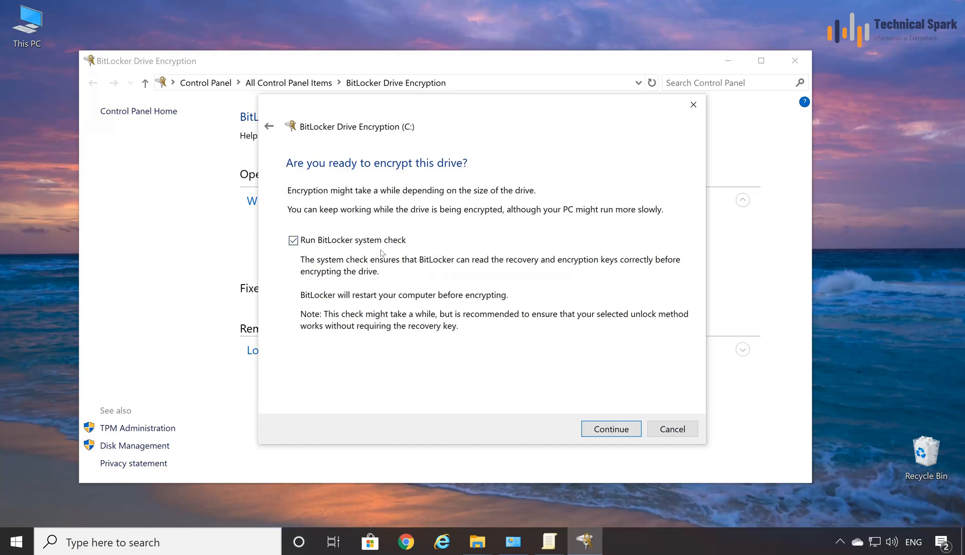
pyautogui.click(602, 431)
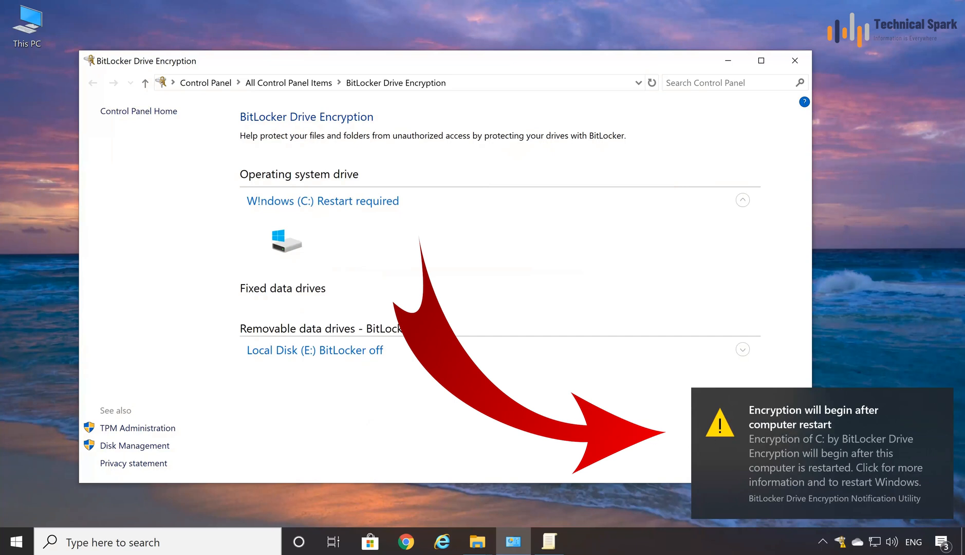
# - Close the BitLocker Drive Encryption window and restart the computer
pyautogui.click(794, 60)
pyautogui.click(16, 541)
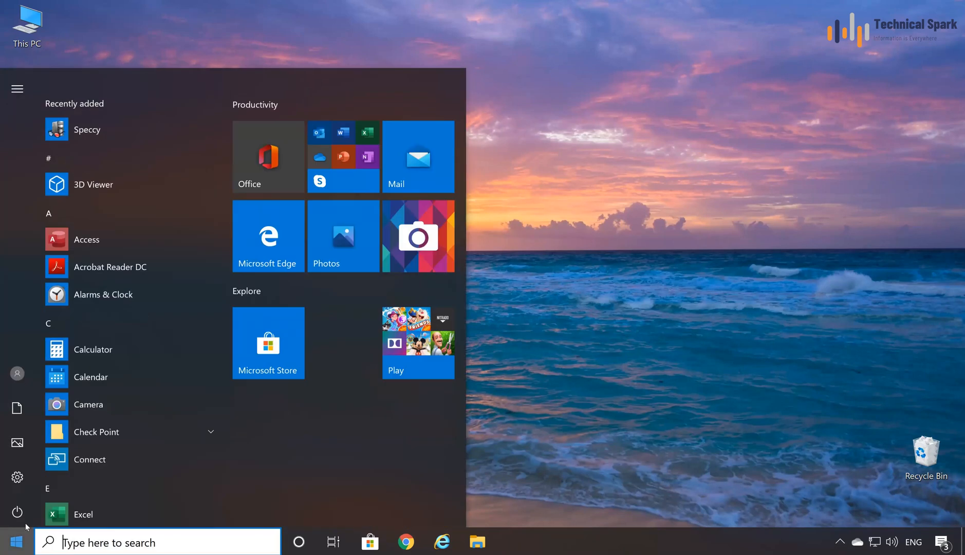
pyautogui.click(19, 511)
pyautogui.click(67, 479)
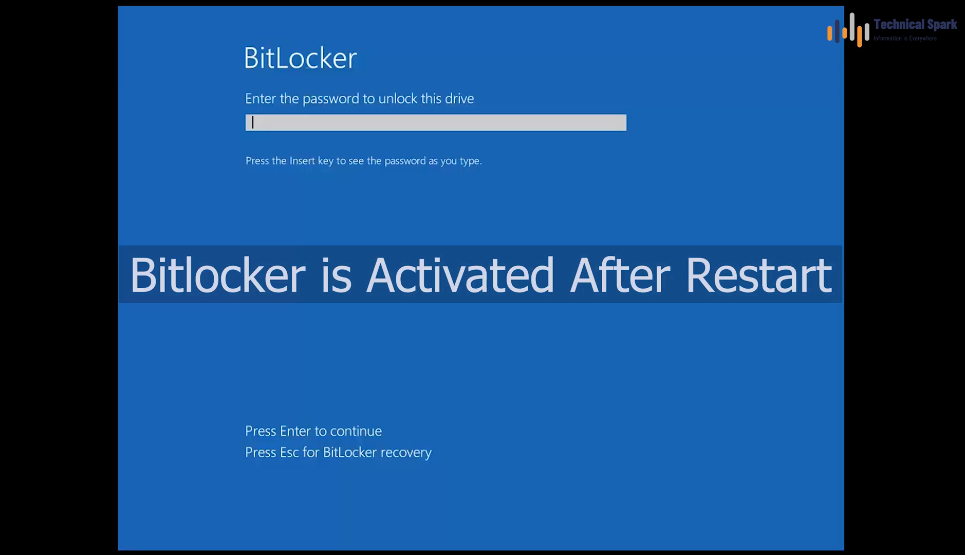
# - Unlock the drive at startup with the BitLocker password and sign in to Windows with the account PIN
pyautogui.click(483, 124)
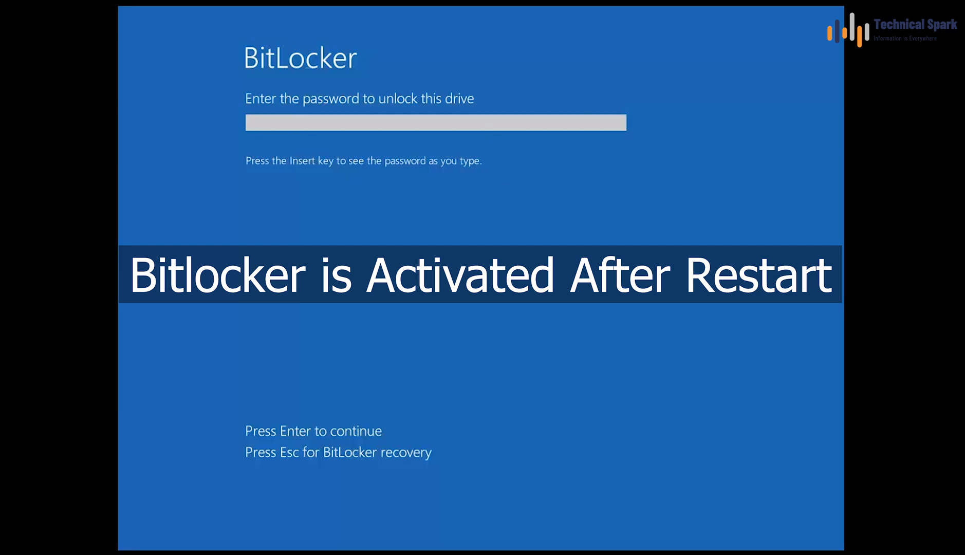
pyautogui.write('*********')
pyautogui.press('Return')
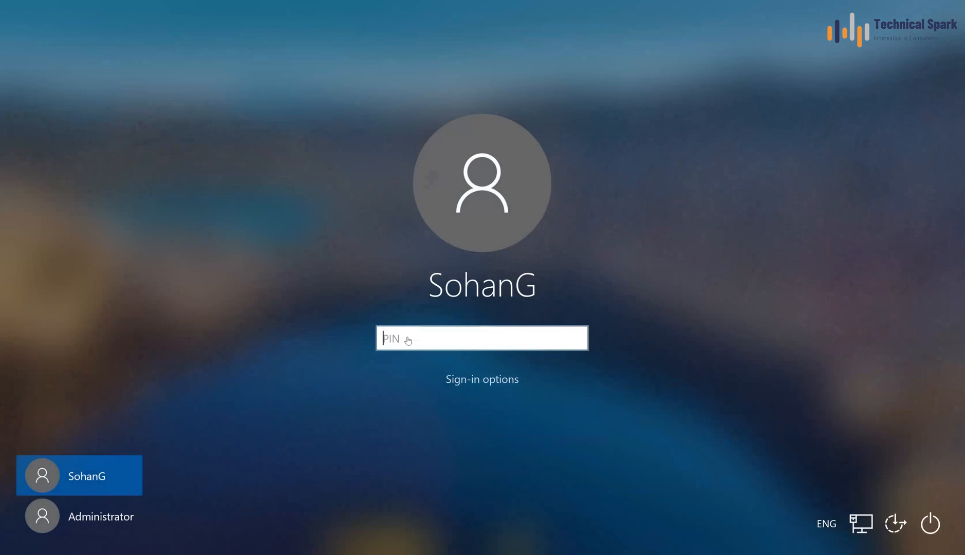
pyautogui.write('••••')
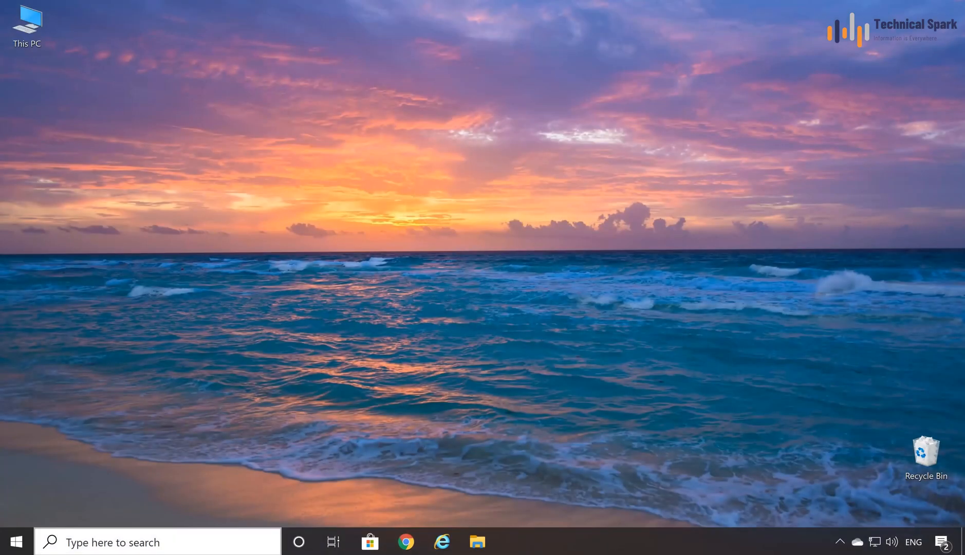
# - Search for bitlocker, open Manage BitLocker and display the encryption progress of drive C:
pyautogui.press('super+s')
pyautogui.write('bitlocker')
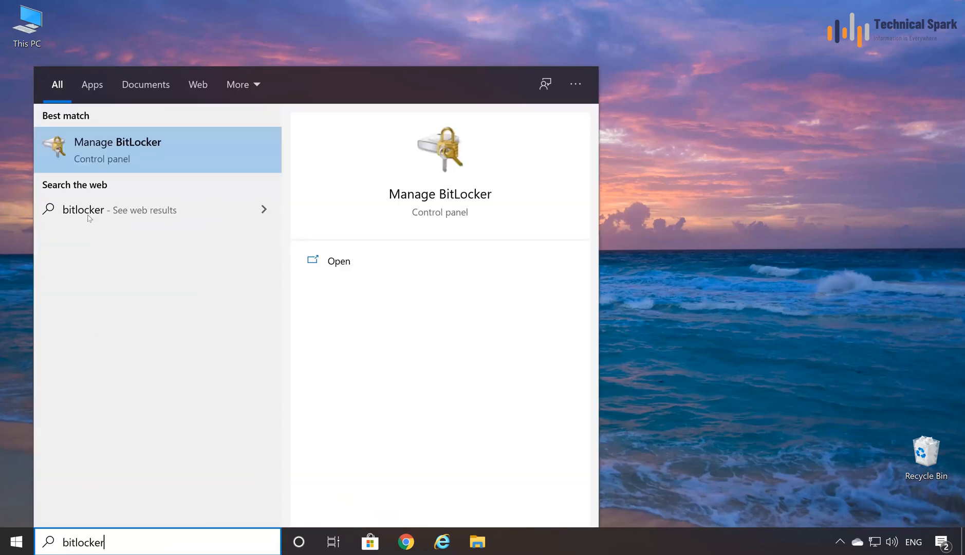
pyautogui.click(116, 162)
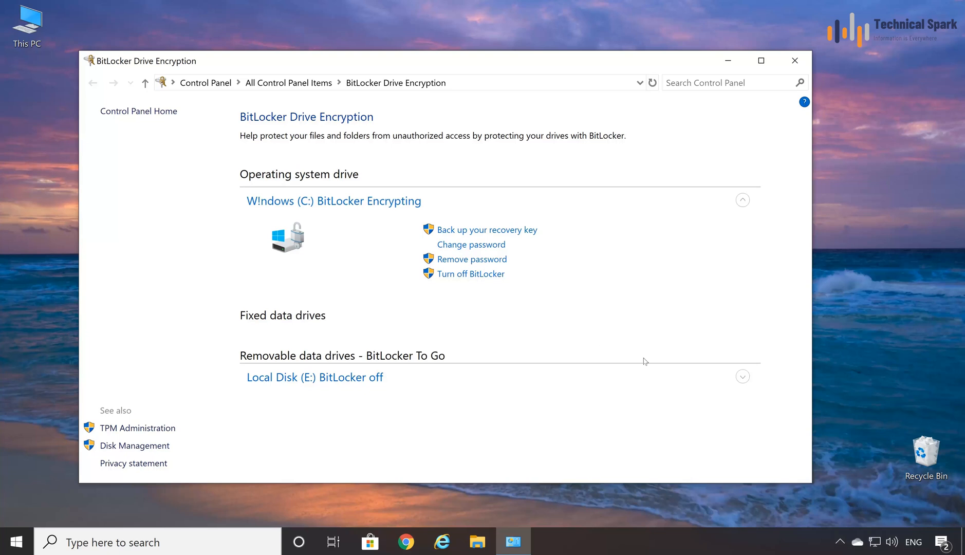
pyautogui.click(839, 541)
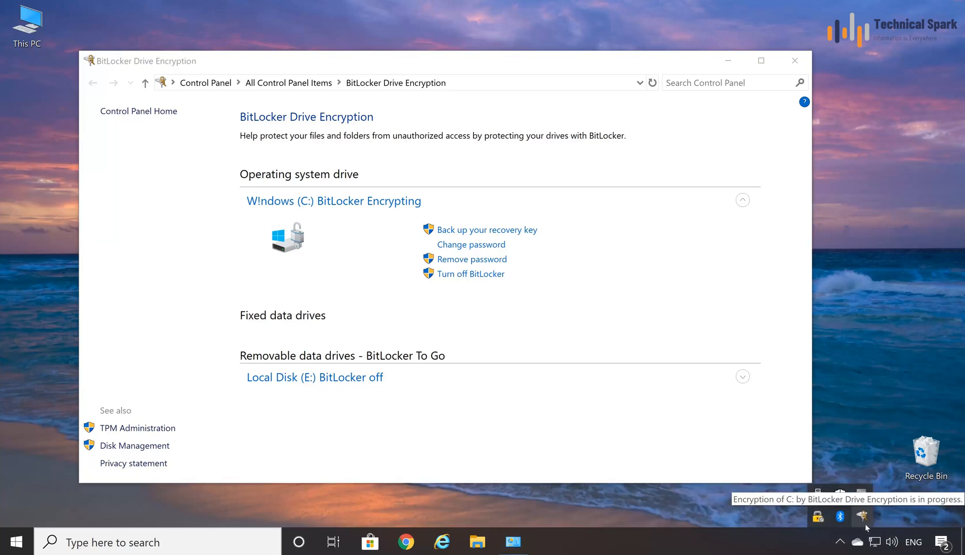
pyautogui.click(861, 517)
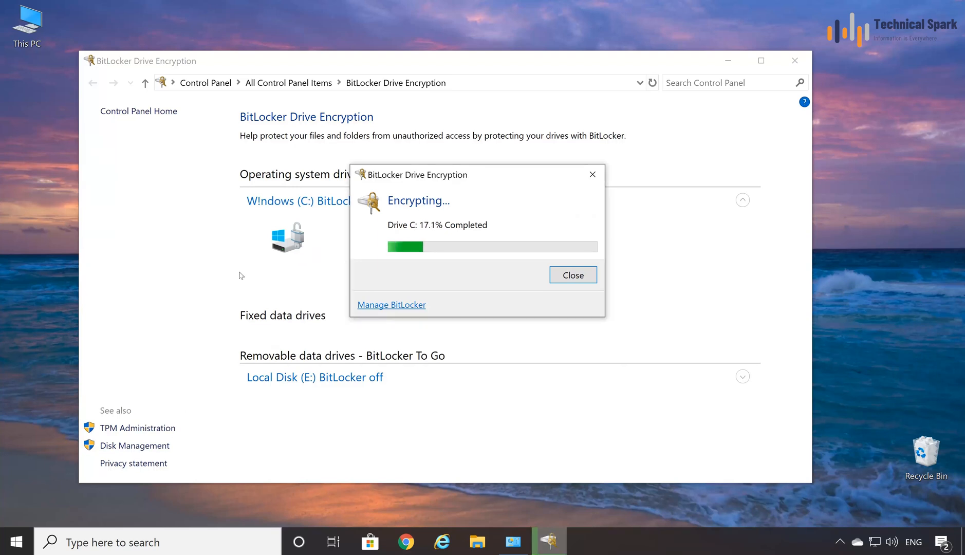
# - Open TPM Administration to check whether the computer has a compatible TPM, and close the TPM Management window
pyautogui.click(163, 428)
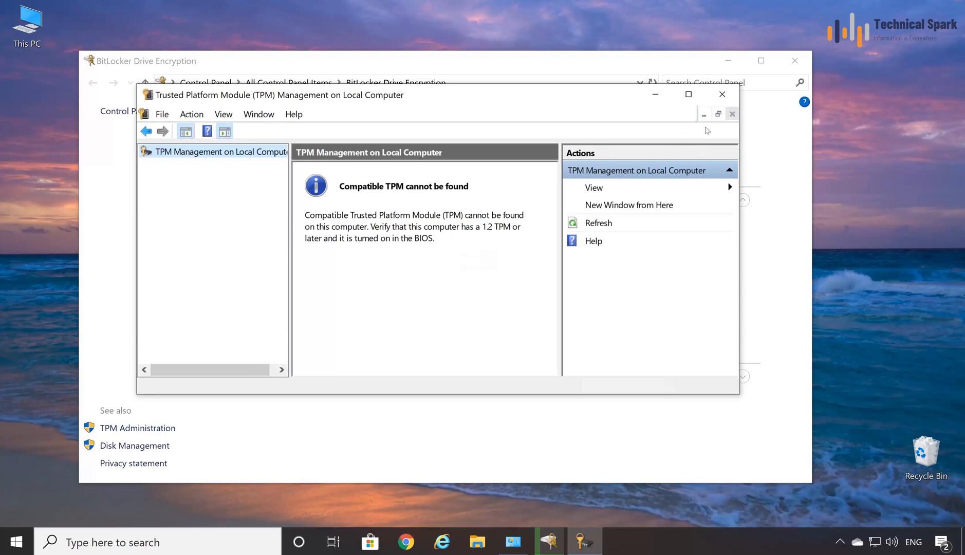
pyautogui.click(722, 94)
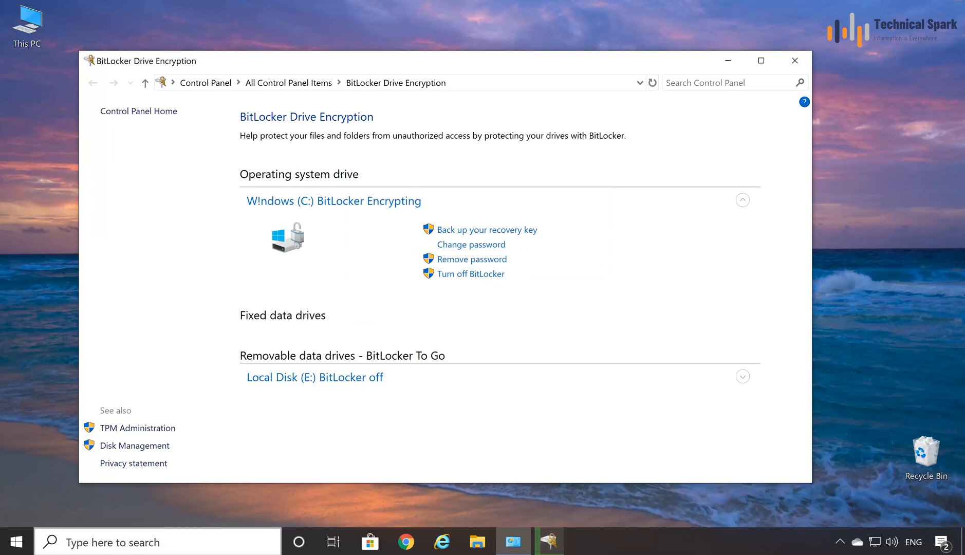
# - Search for deviceman, open Device Manager and expand the Security devices category to examine the device listed there
pyautogui.click(97, 544)
pyautogui.write('de')
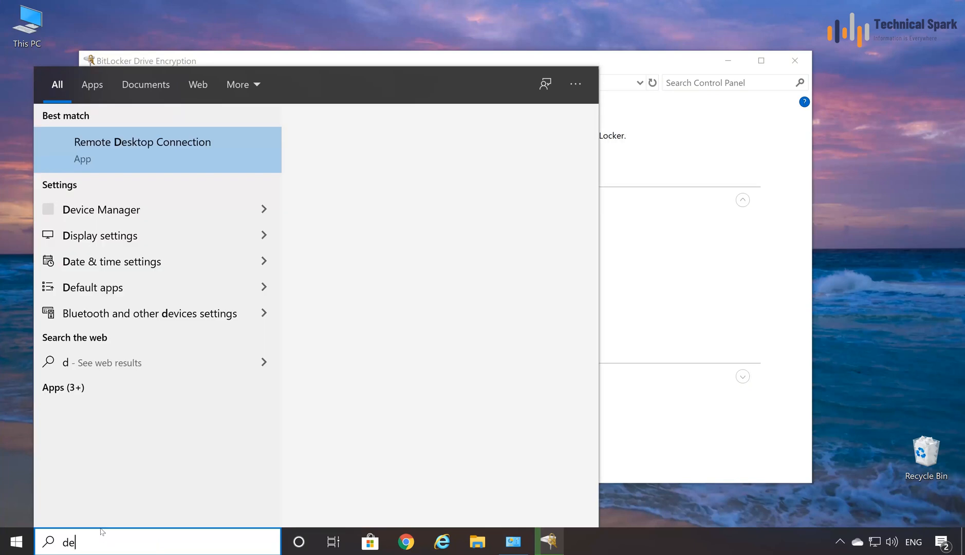
pyautogui.write('viceman')
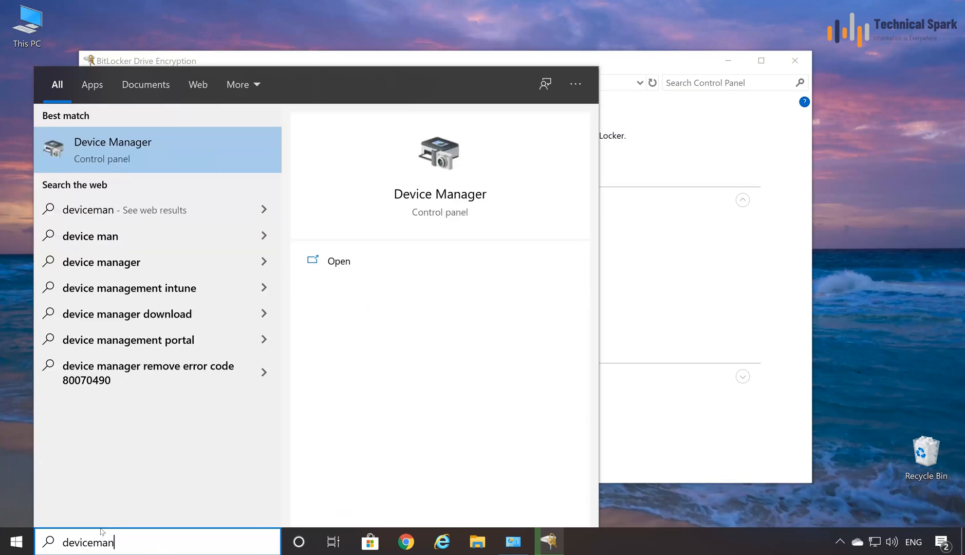
pyautogui.click(111, 147)
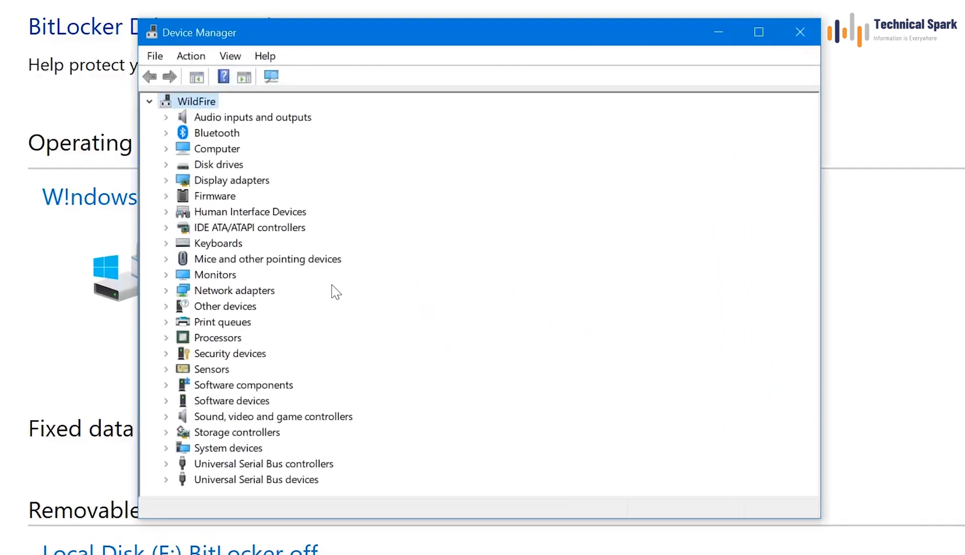
pyautogui.click(217, 325)
pyautogui.click(220, 358)
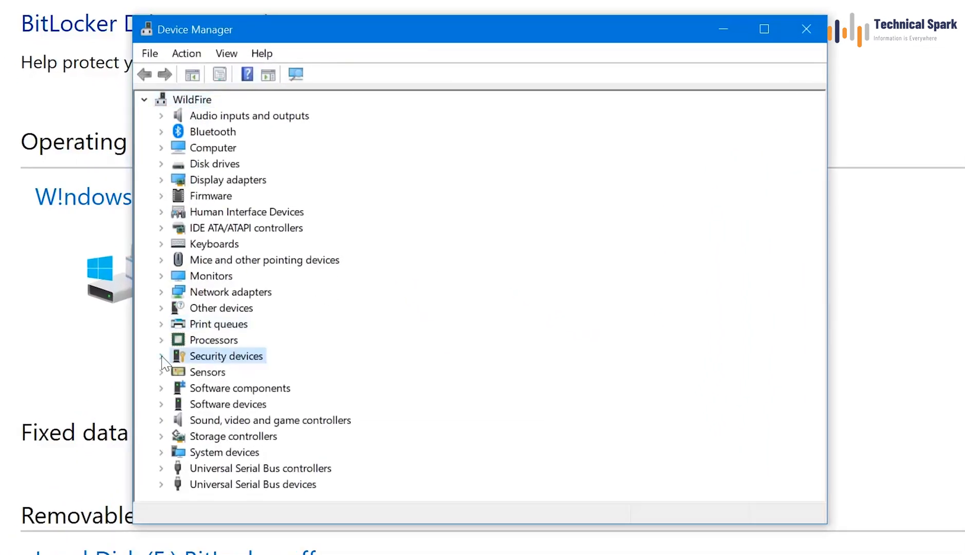
pyautogui.click(161, 356)
pyautogui.click(254, 372)
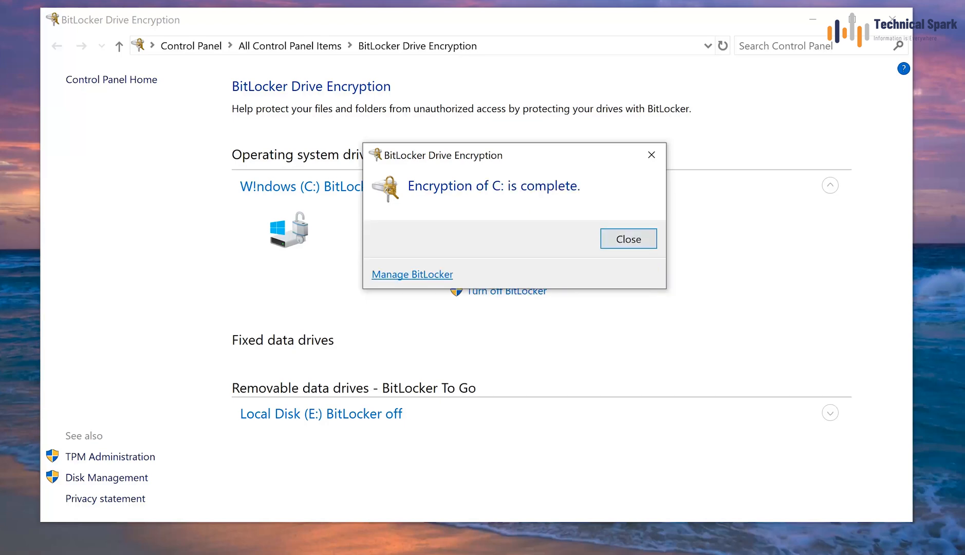
# - Dismiss the encryption dialog for drive C: and close the BitLocker Drive Encryption window
pyautogui.click(622, 241)
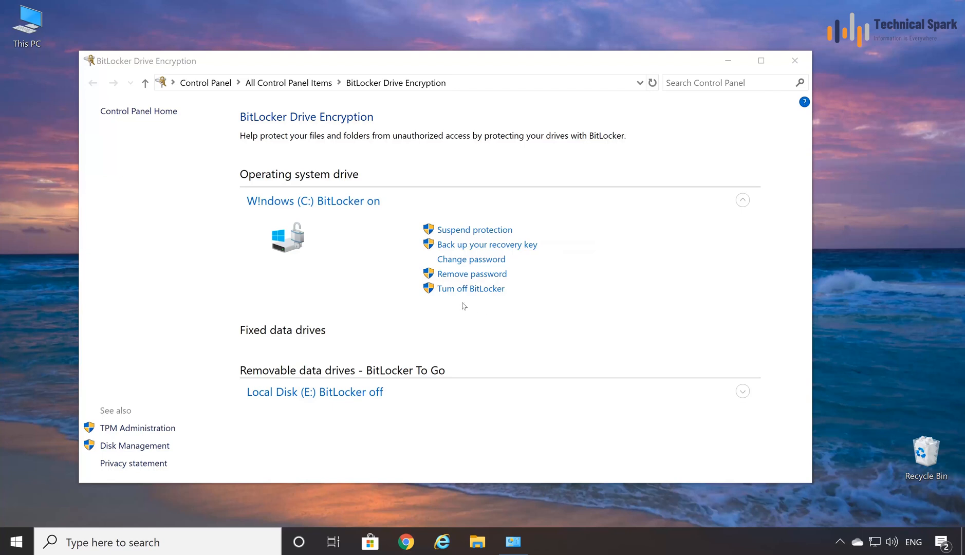
pyautogui.click(449, 291)
pyautogui.click(795, 62)
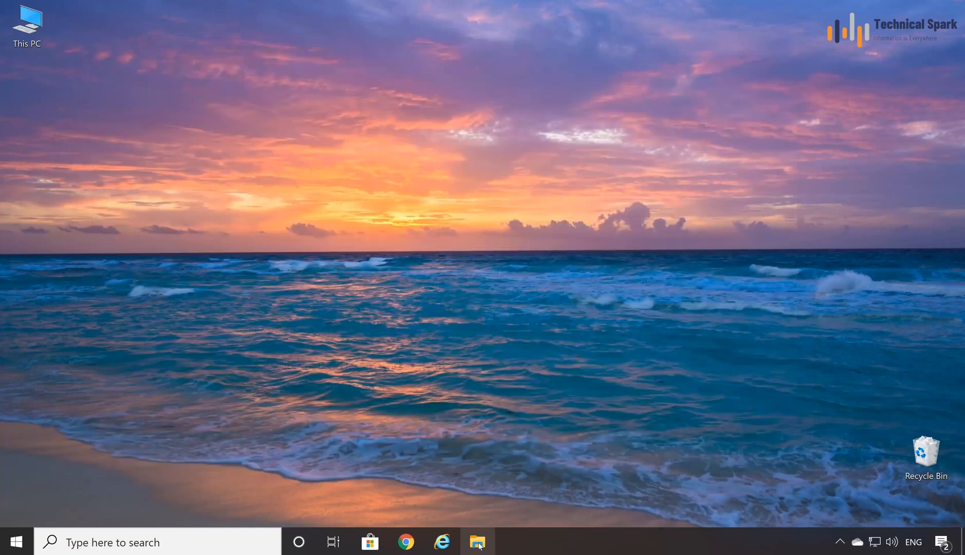
# - Open This PC in File Explorer and select the W!ndows (C:) drive to check its BitLocker lock icon
pyautogui.click(477, 542)
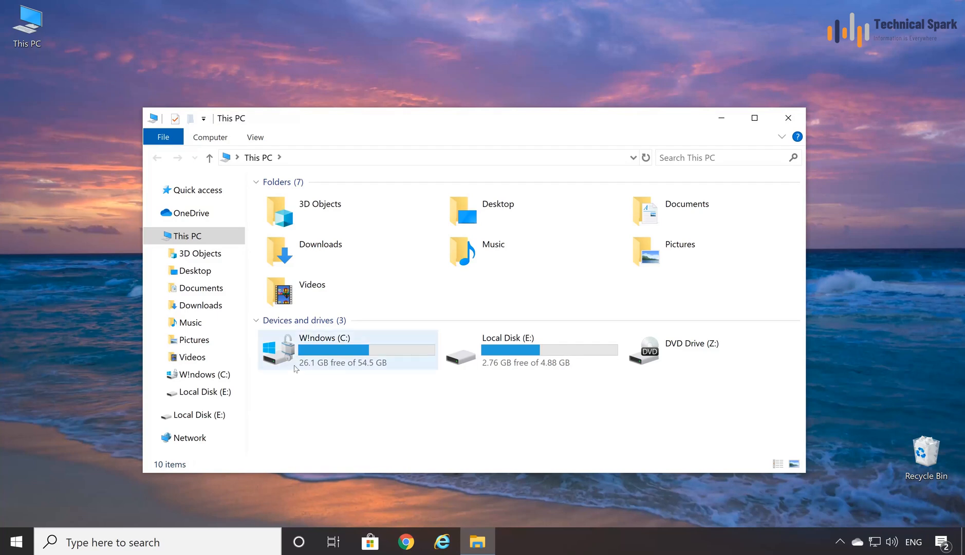
pyautogui.click(316, 363)
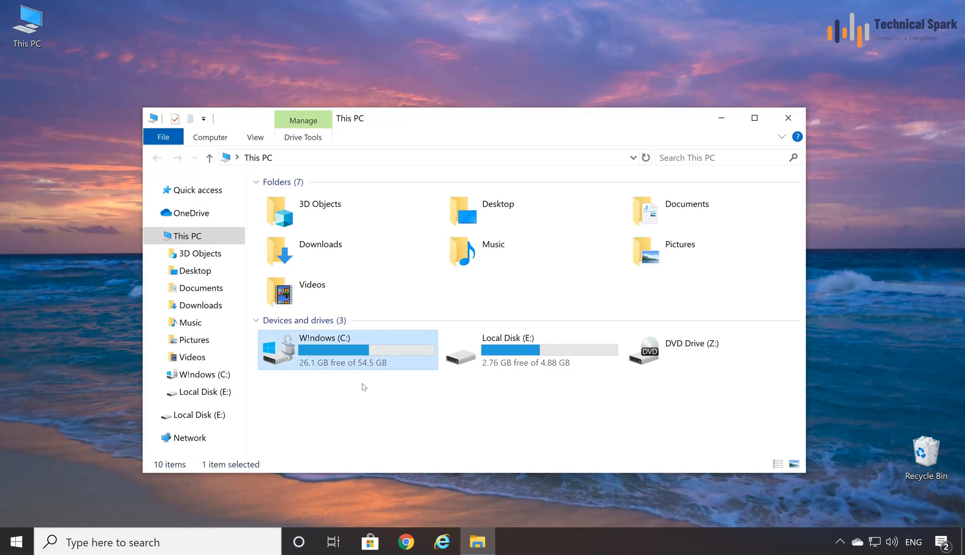